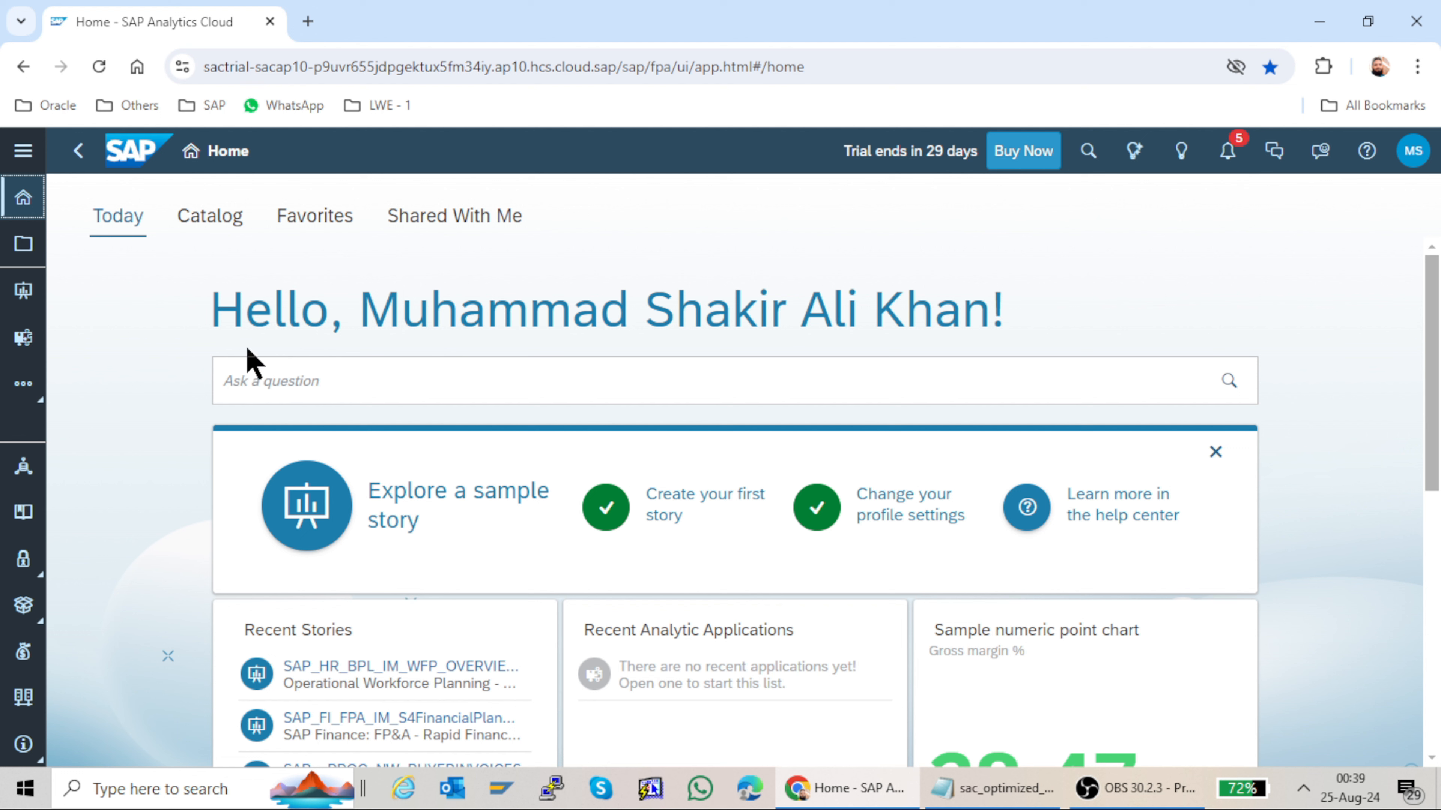
Step: Create a new responsive story using the Optimized Design Experience
click(24, 292)
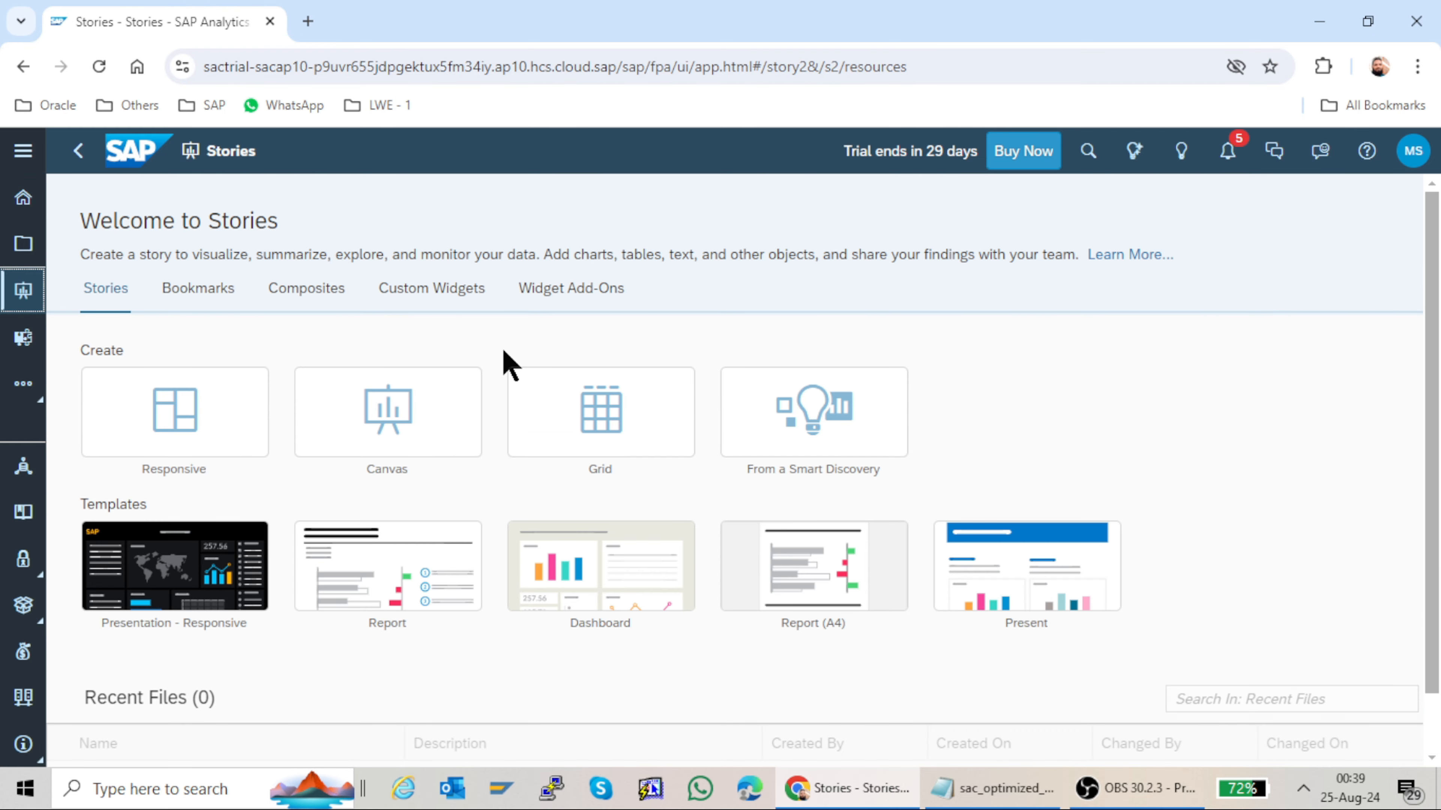
click(174, 413)
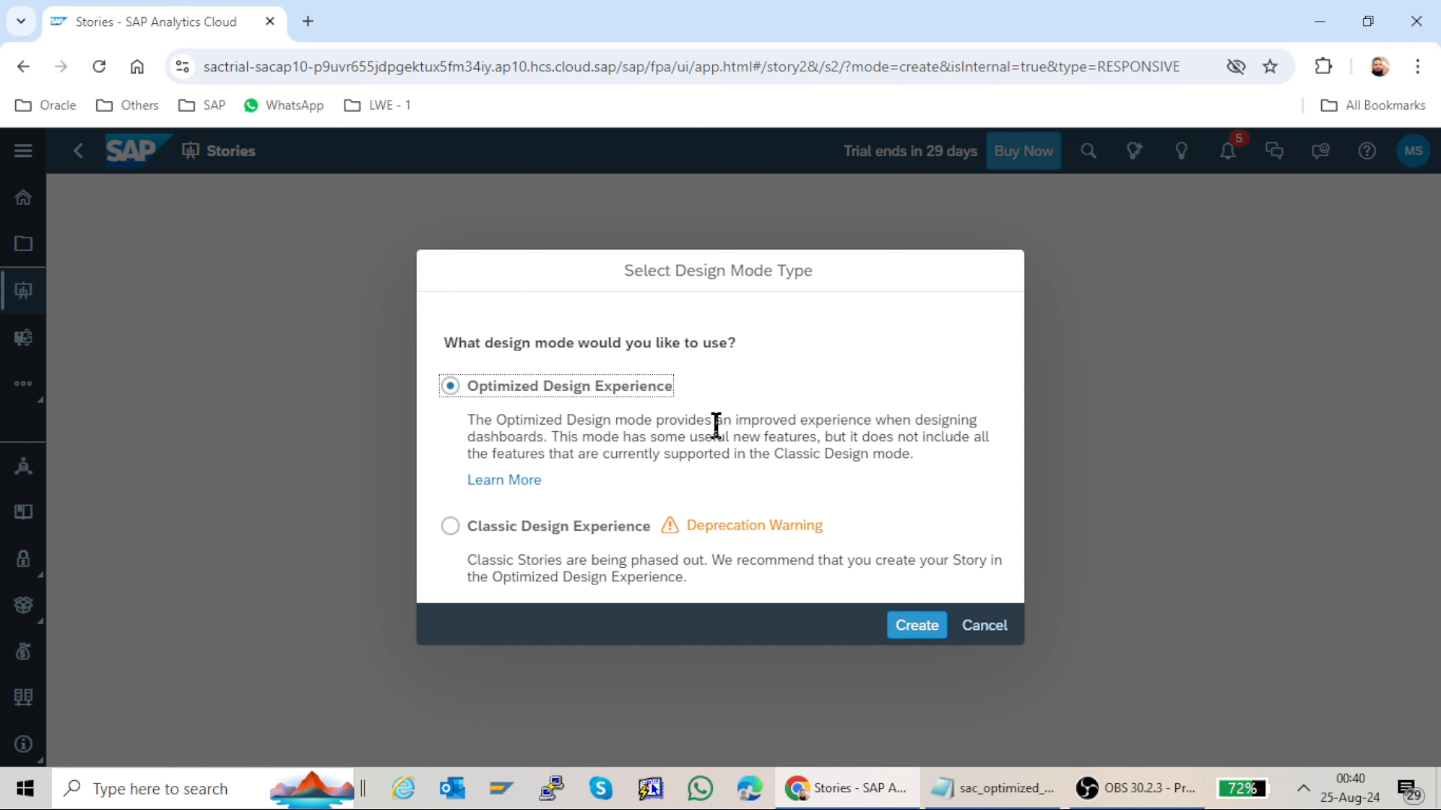
click(915, 626)
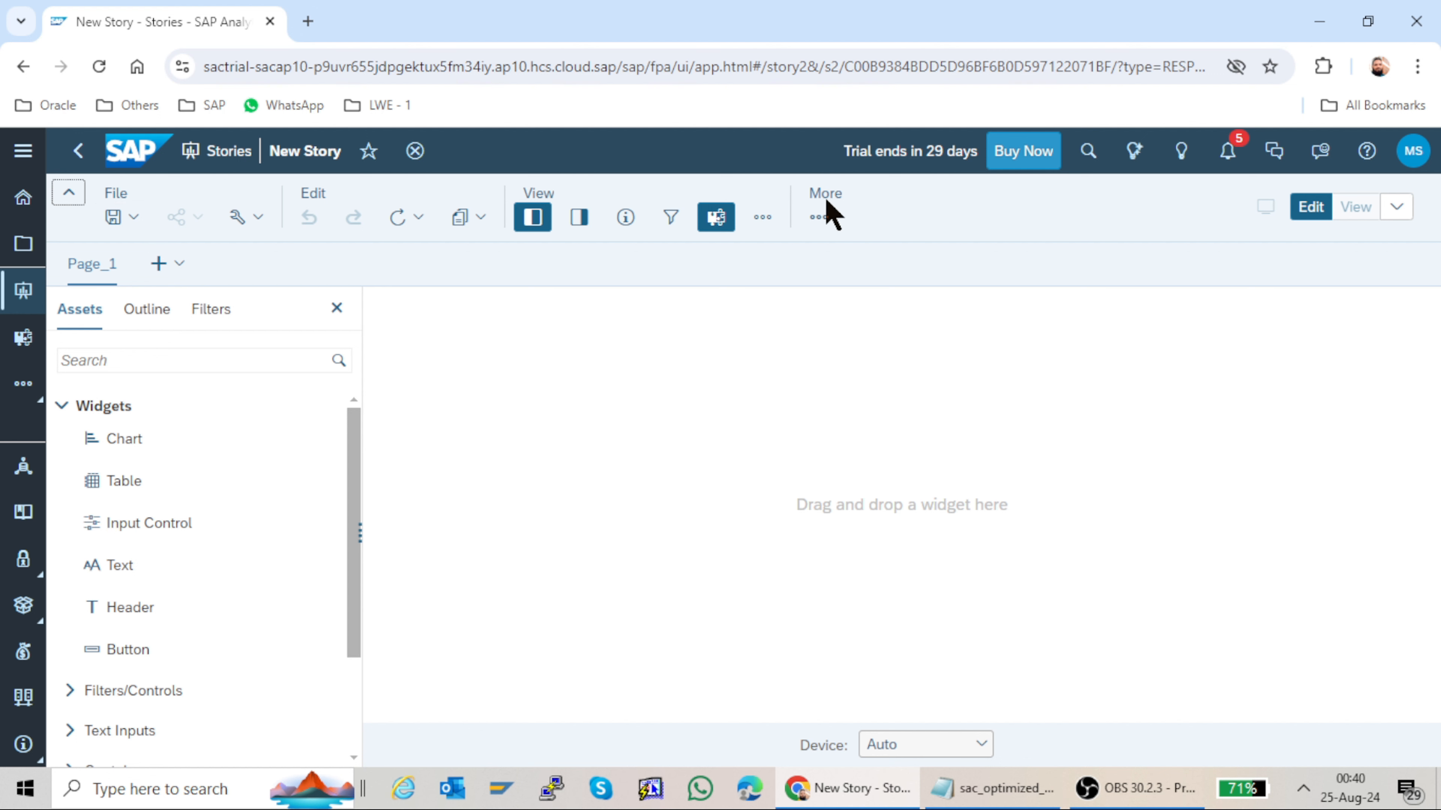
Step: Look over the additional story commands and collapse the grouped toolbar into its compact layout
click(820, 224)
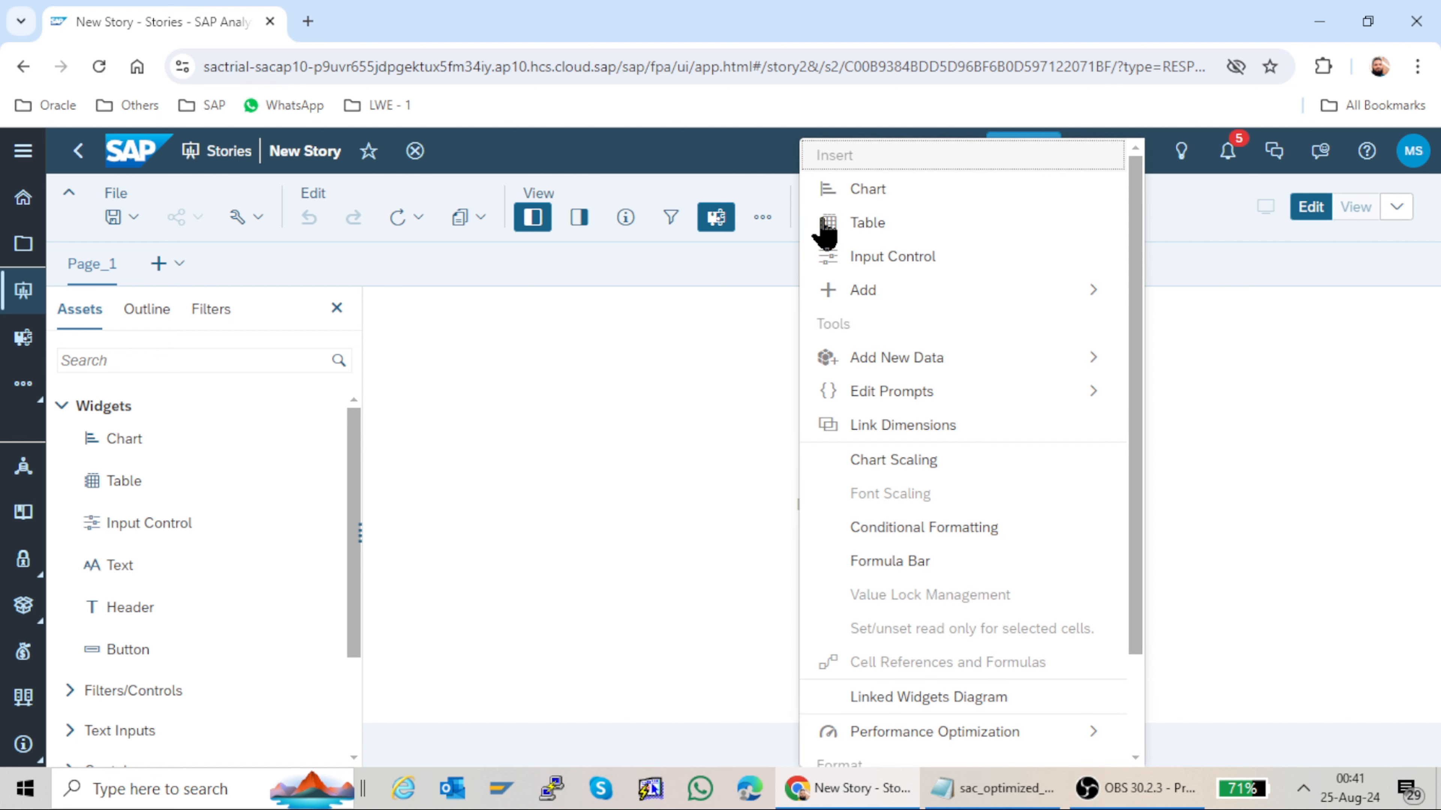
click(1207, 204)
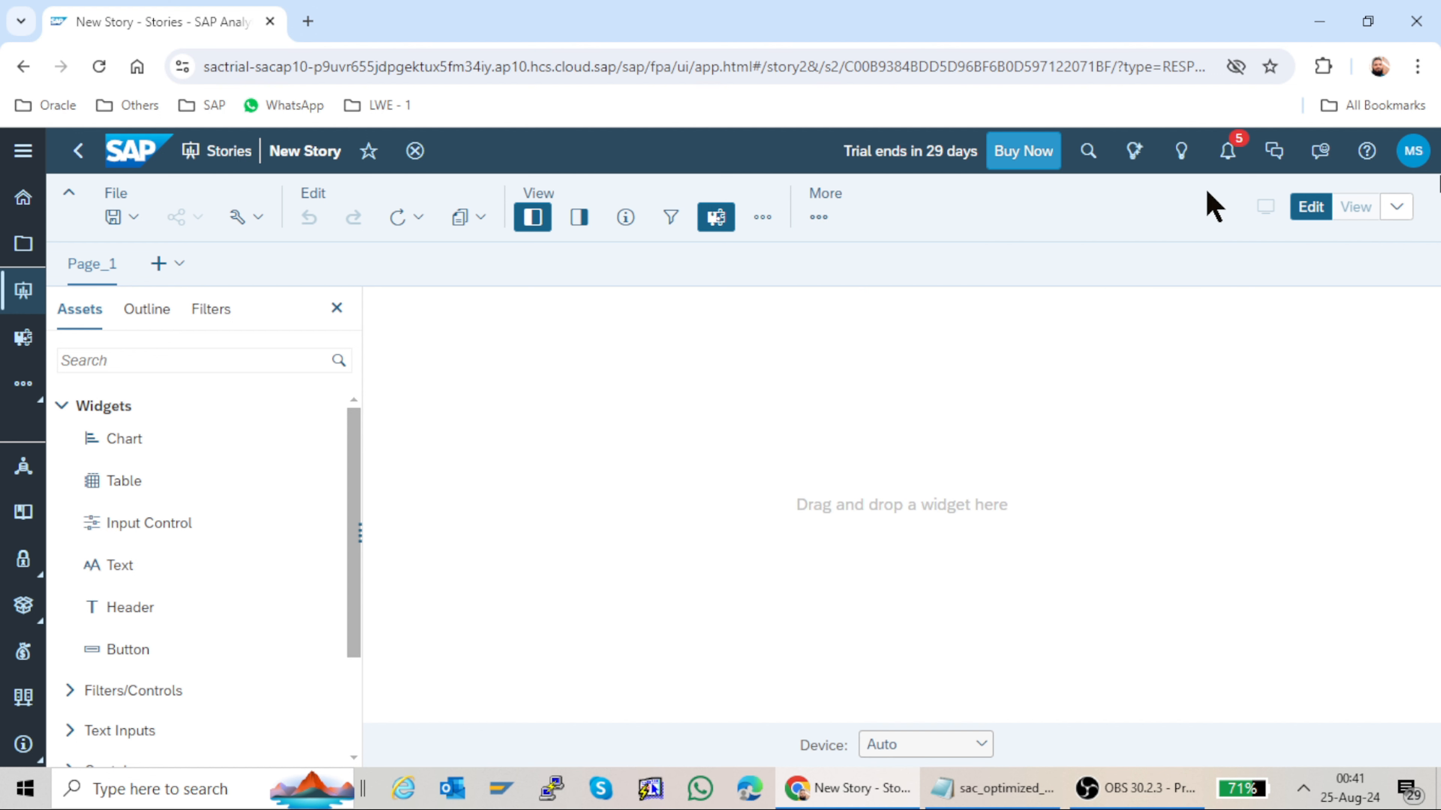
click(68, 193)
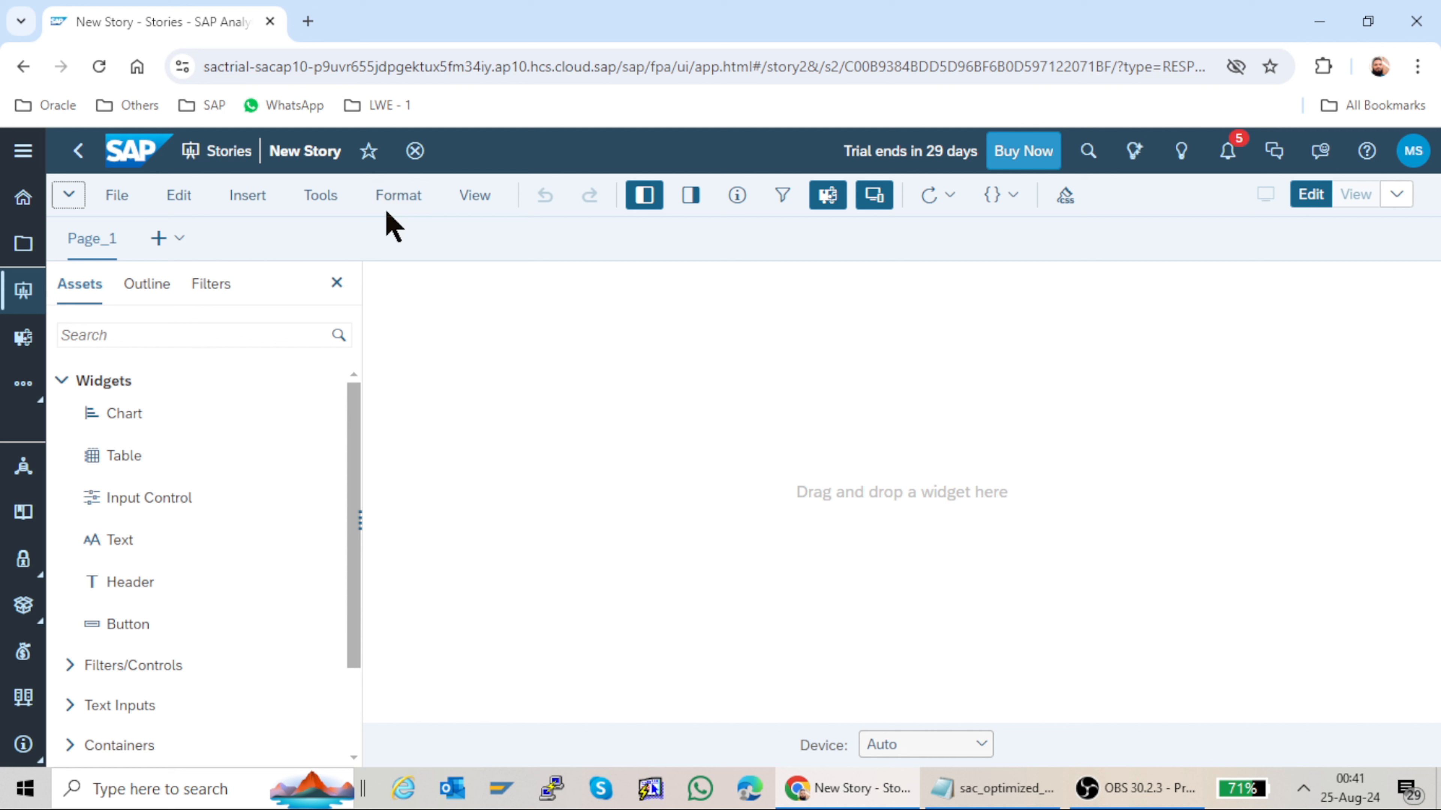
Step: Review the file, edit, insert, tools, format and view commands available for the new story
click(115, 198)
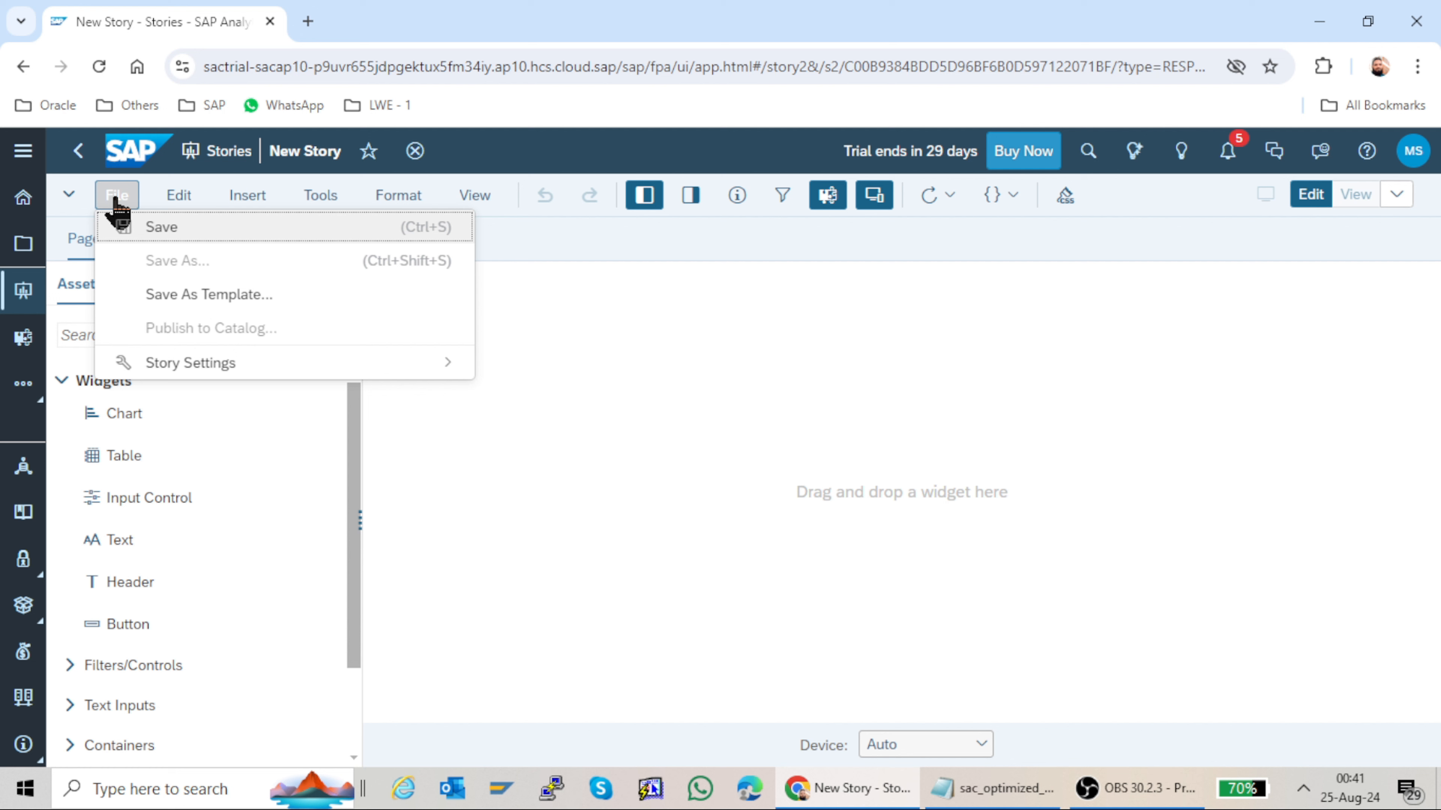
click(175, 198)
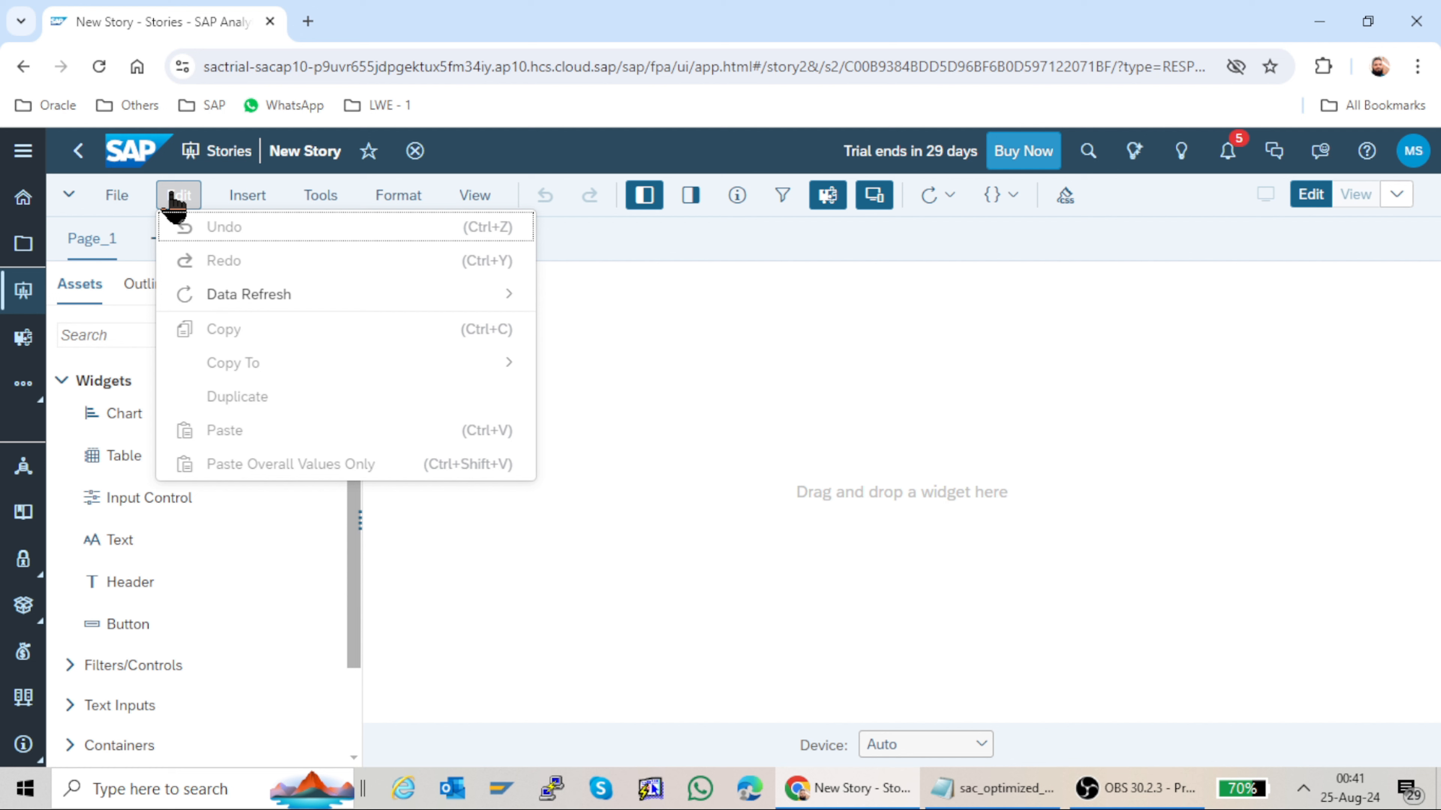
click(247, 204)
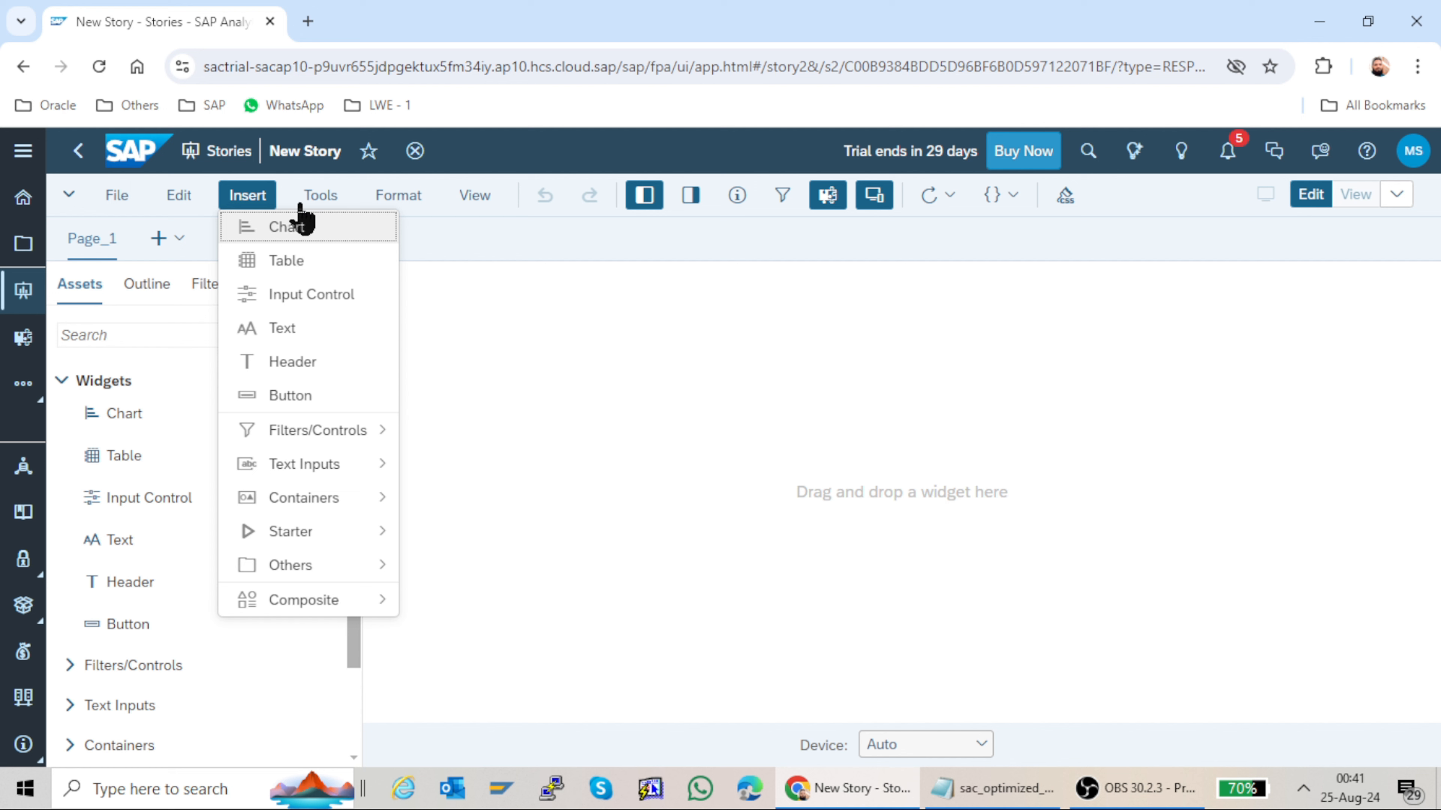
click(309, 196)
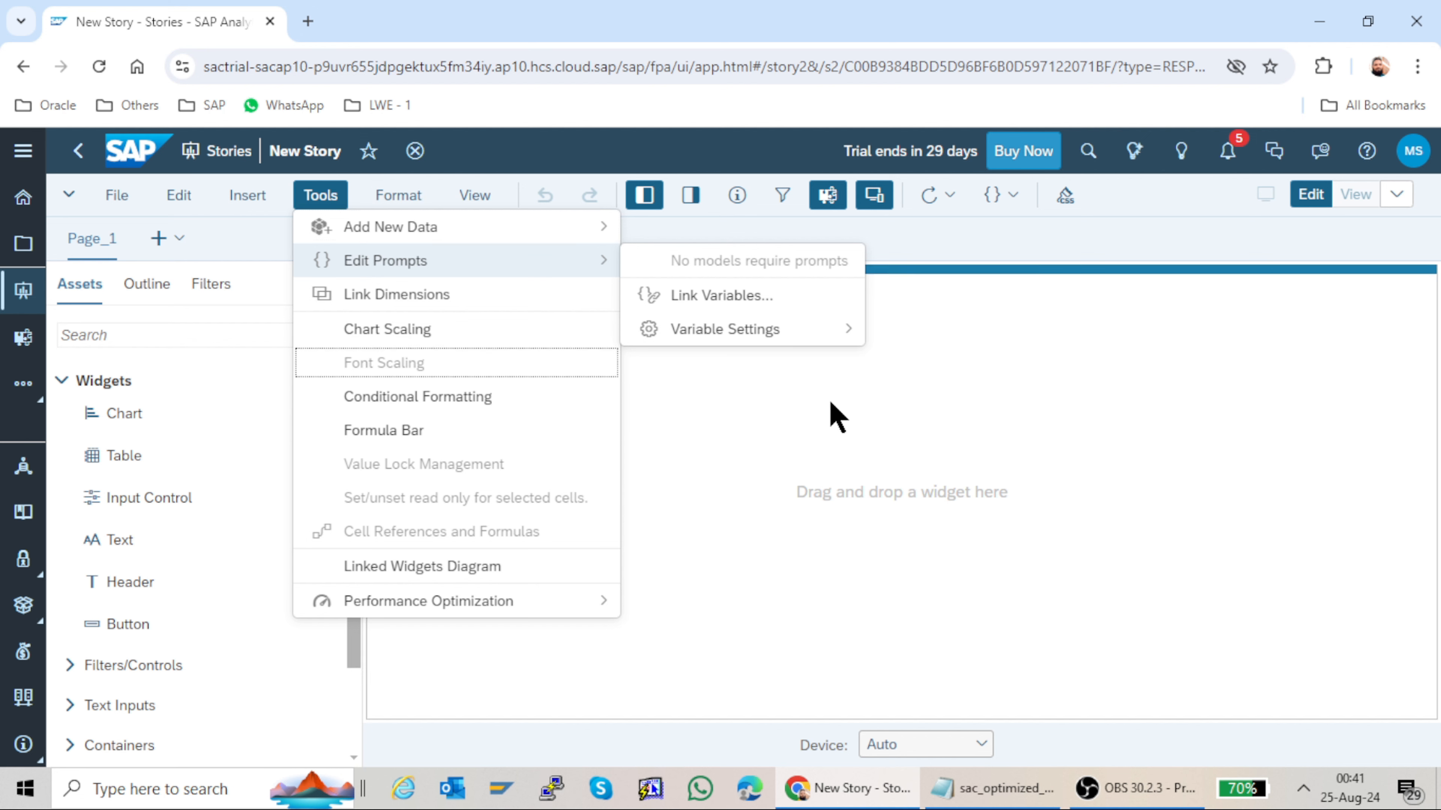
click(402, 200)
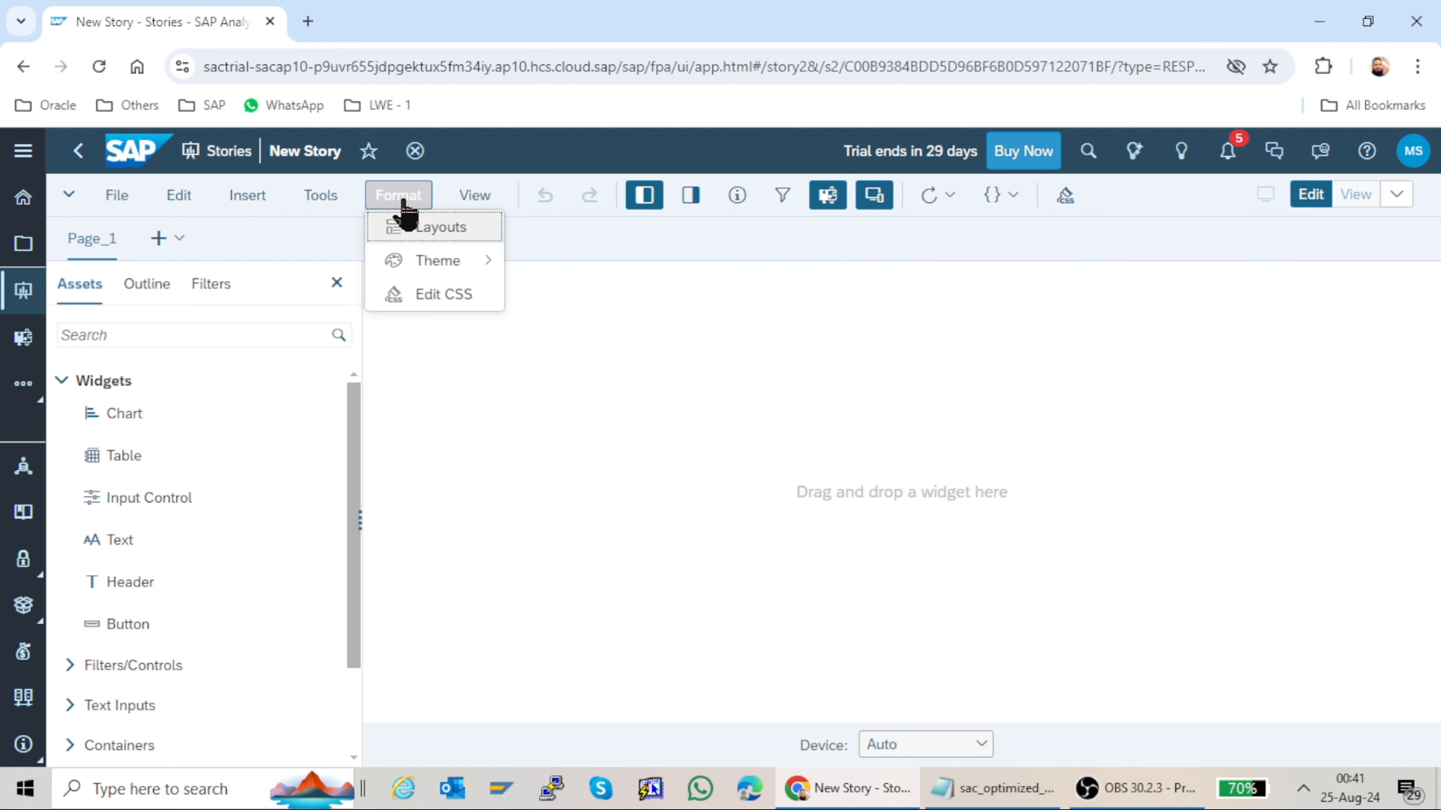
click(475, 199)
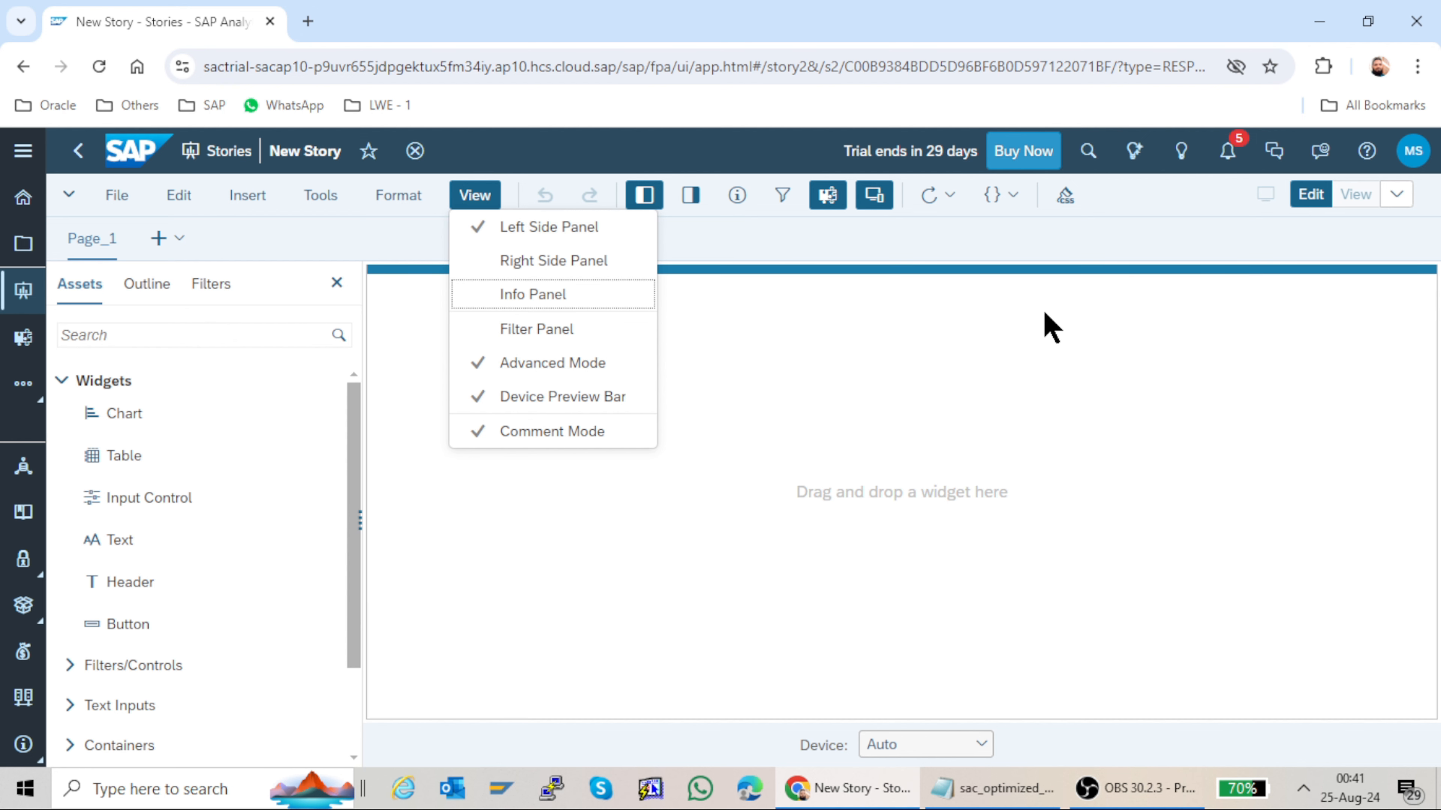
click(1038, 258)
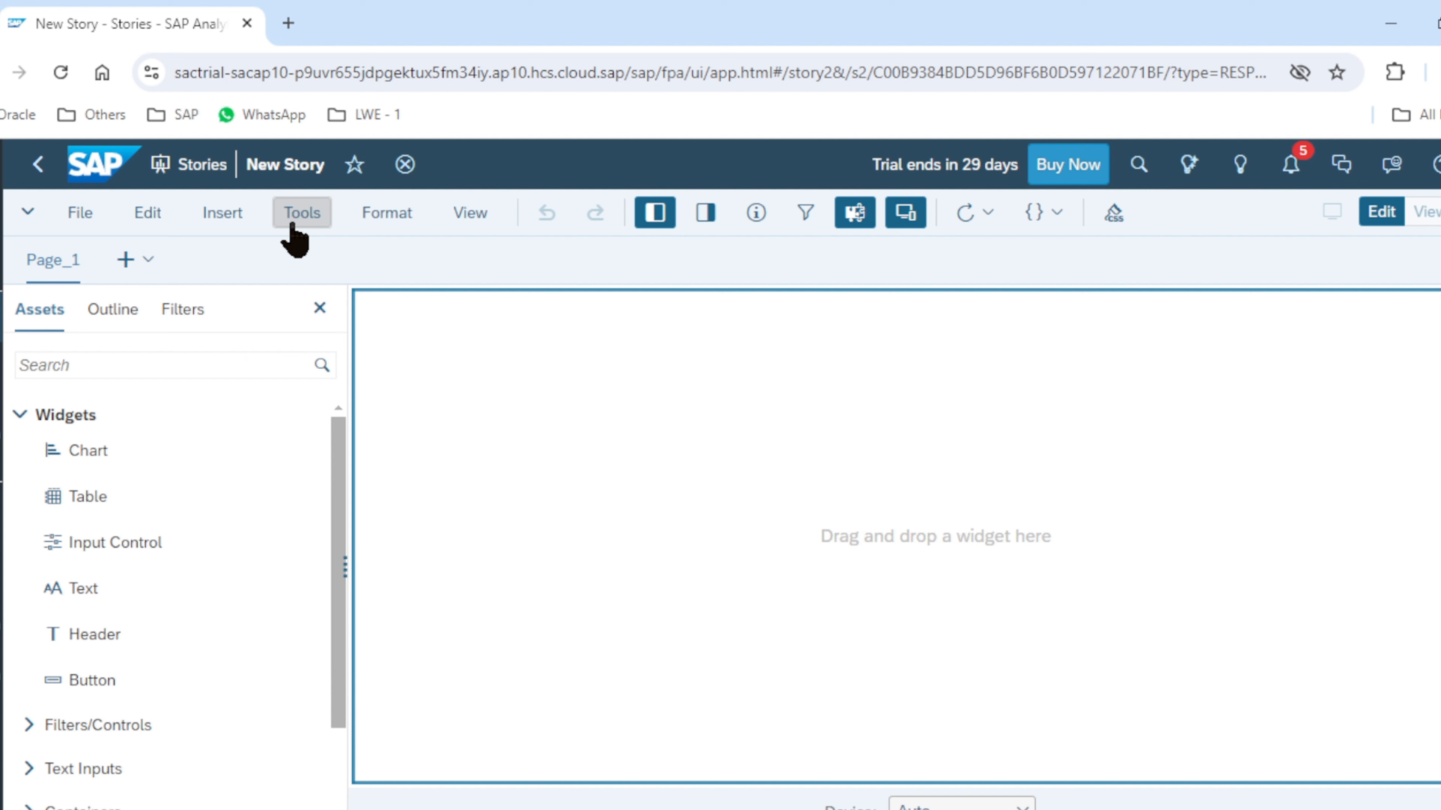
Step: Add data to the story from the existing model FIN_MOD_001
click(302, 214)
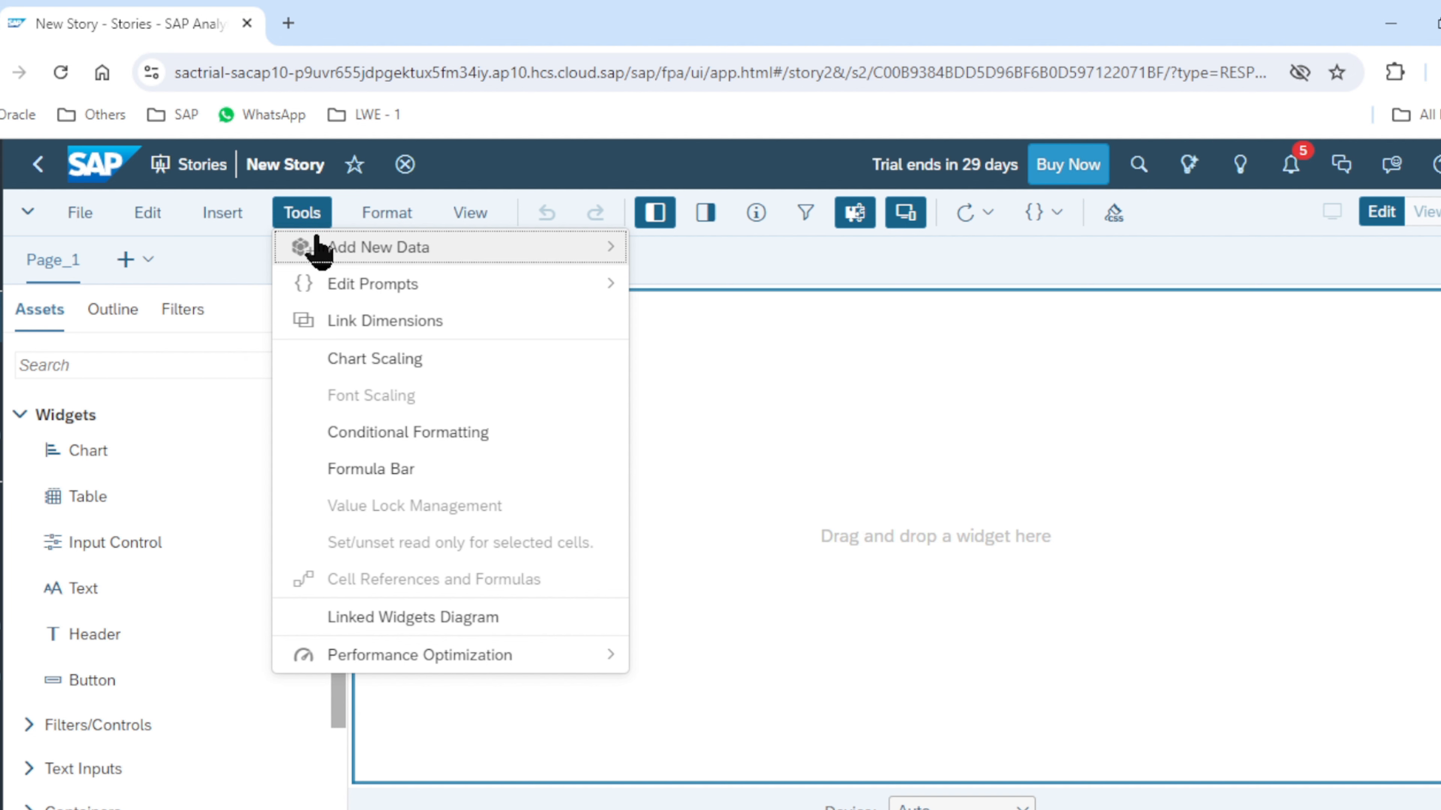
mouse_move(310, 238)
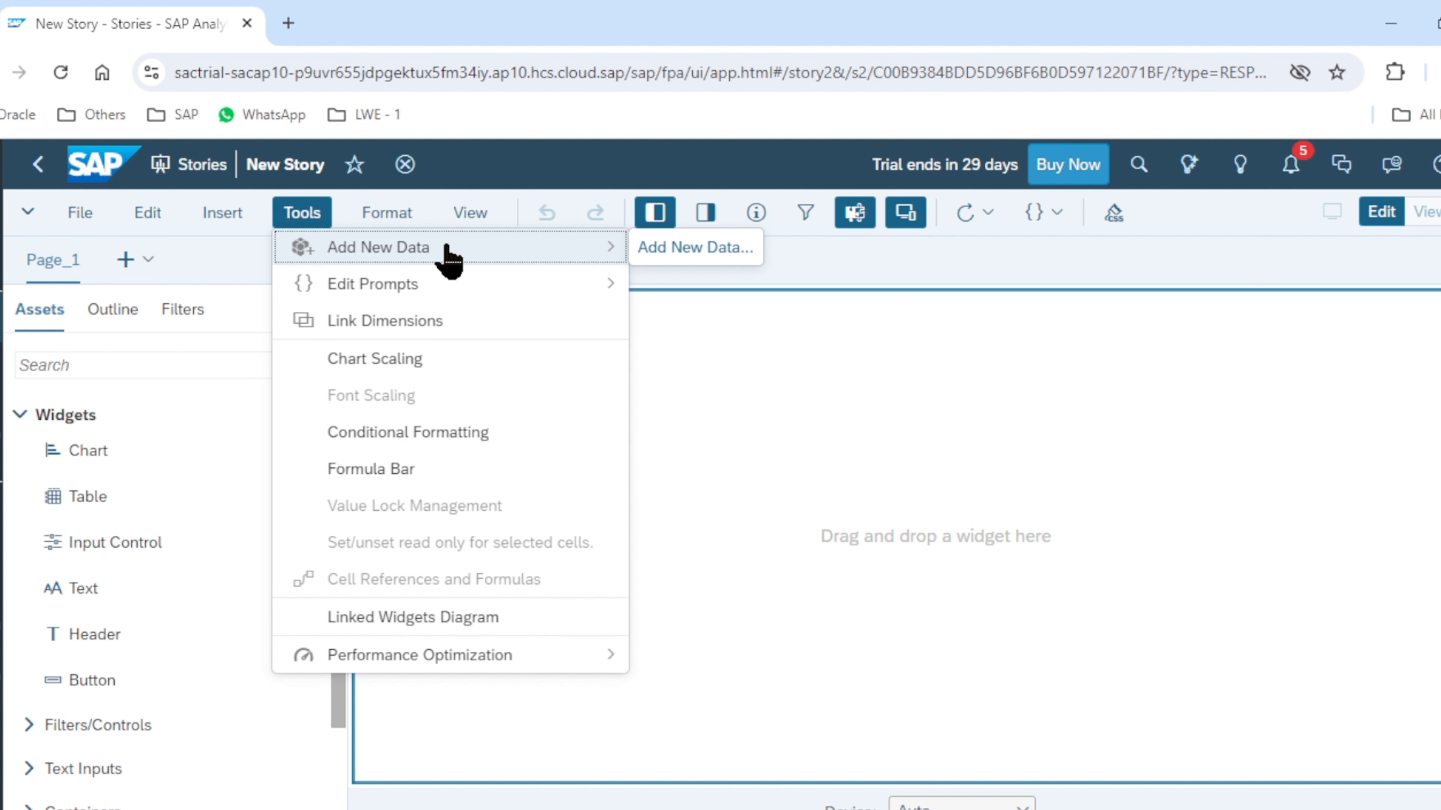
click(688, 256)
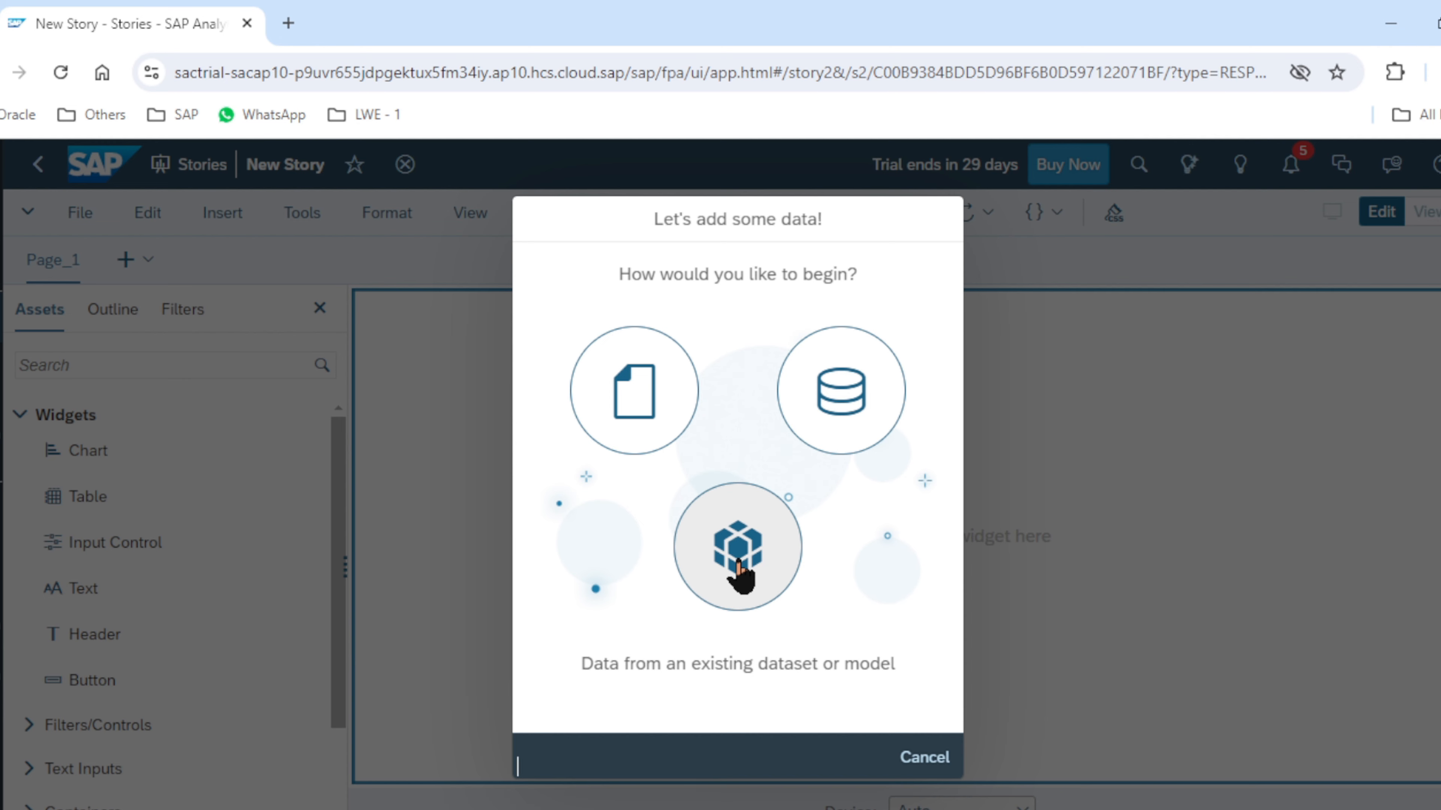
click(722, 576)
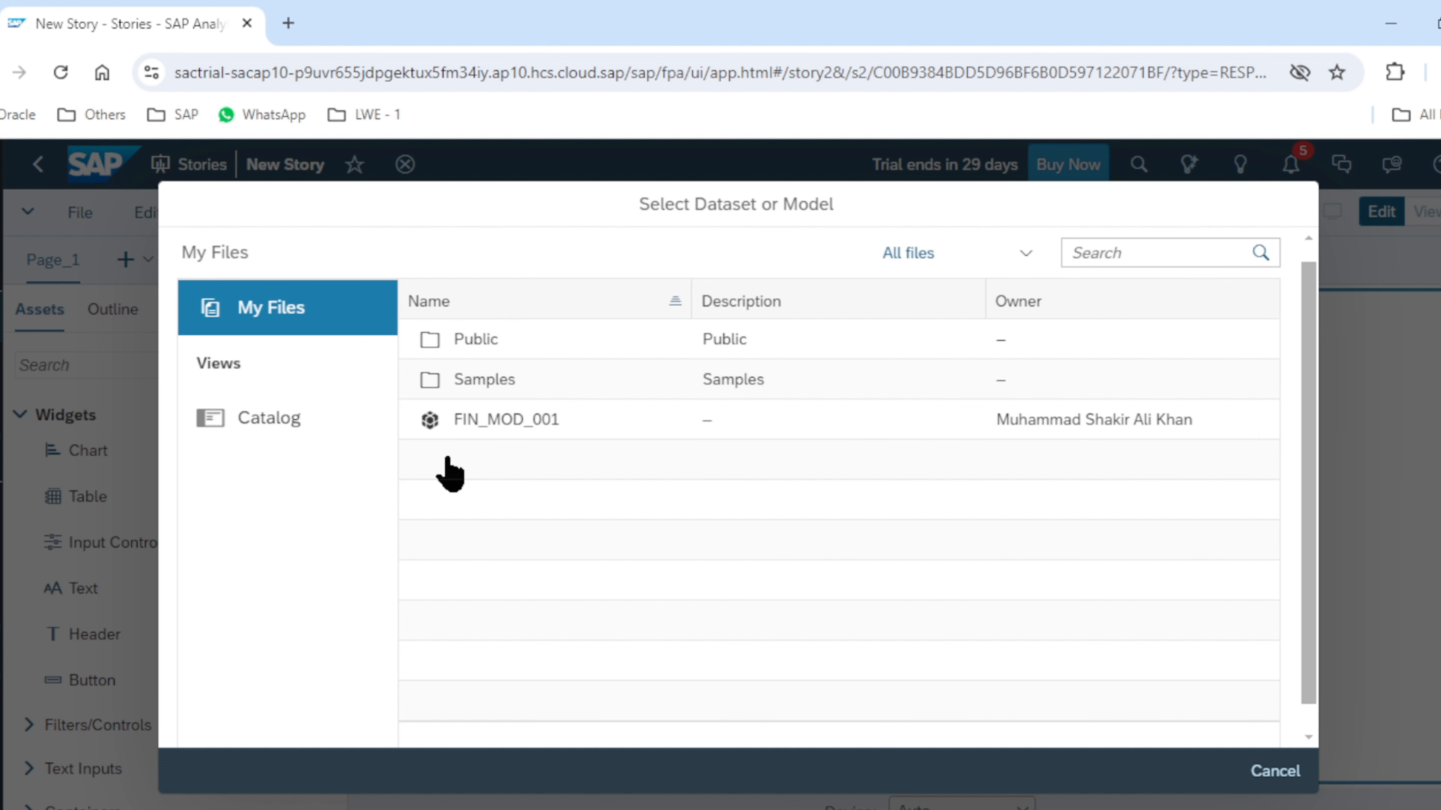
click(501, 424)
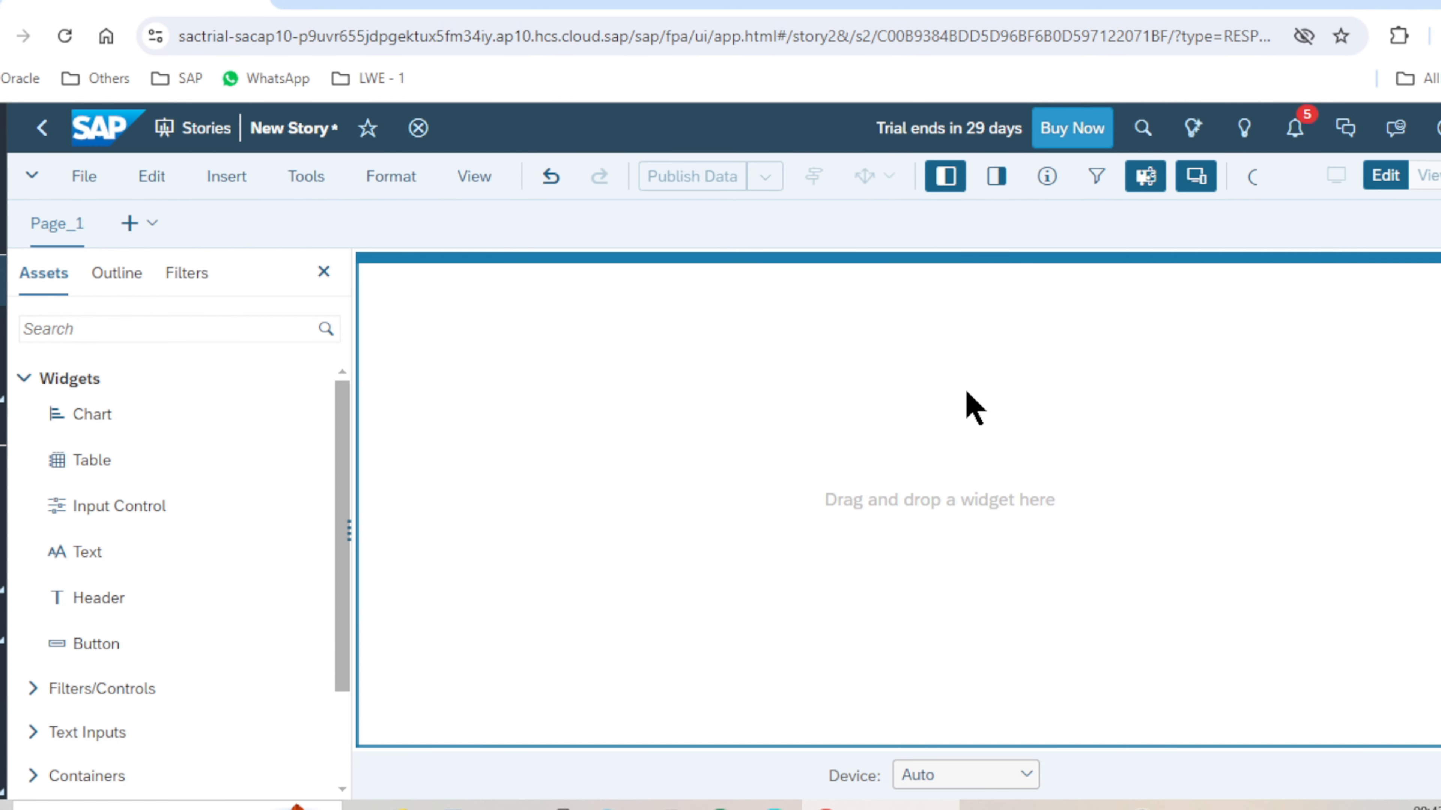
Step: Review the widgets that can be inserted and the story tools, including the composite and performance optimization options
click(227, 177)
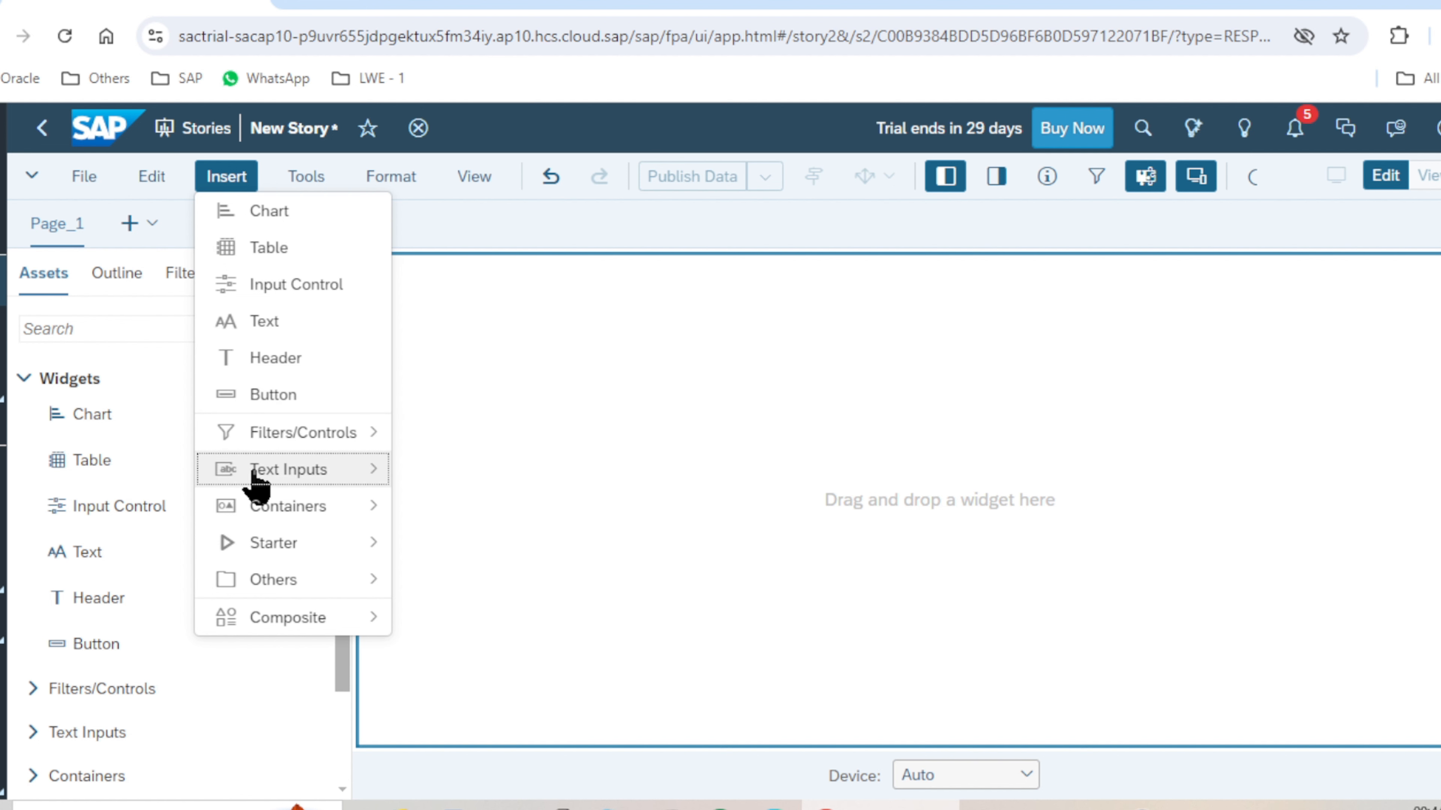
mouse_move(266, 479)
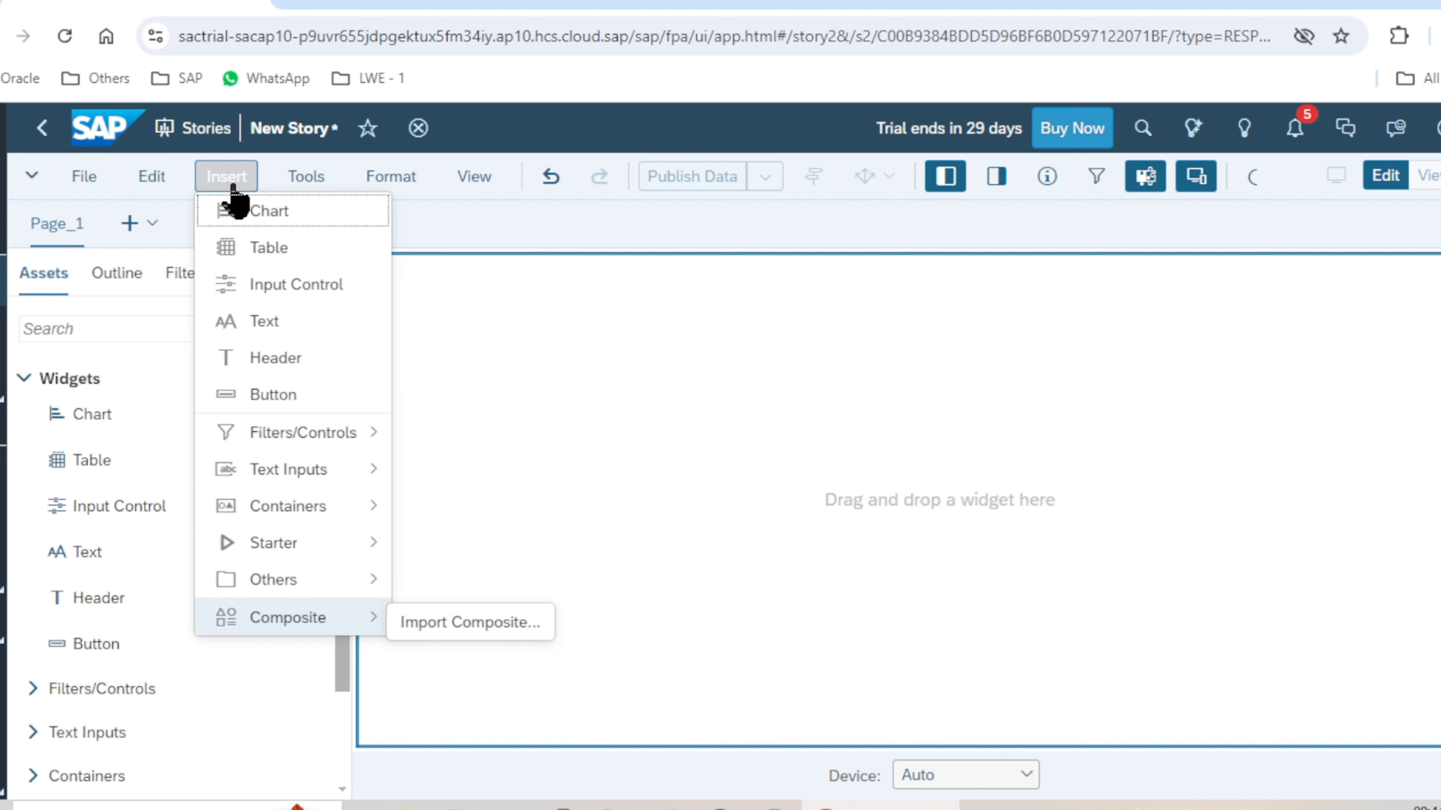
click(309, 181)
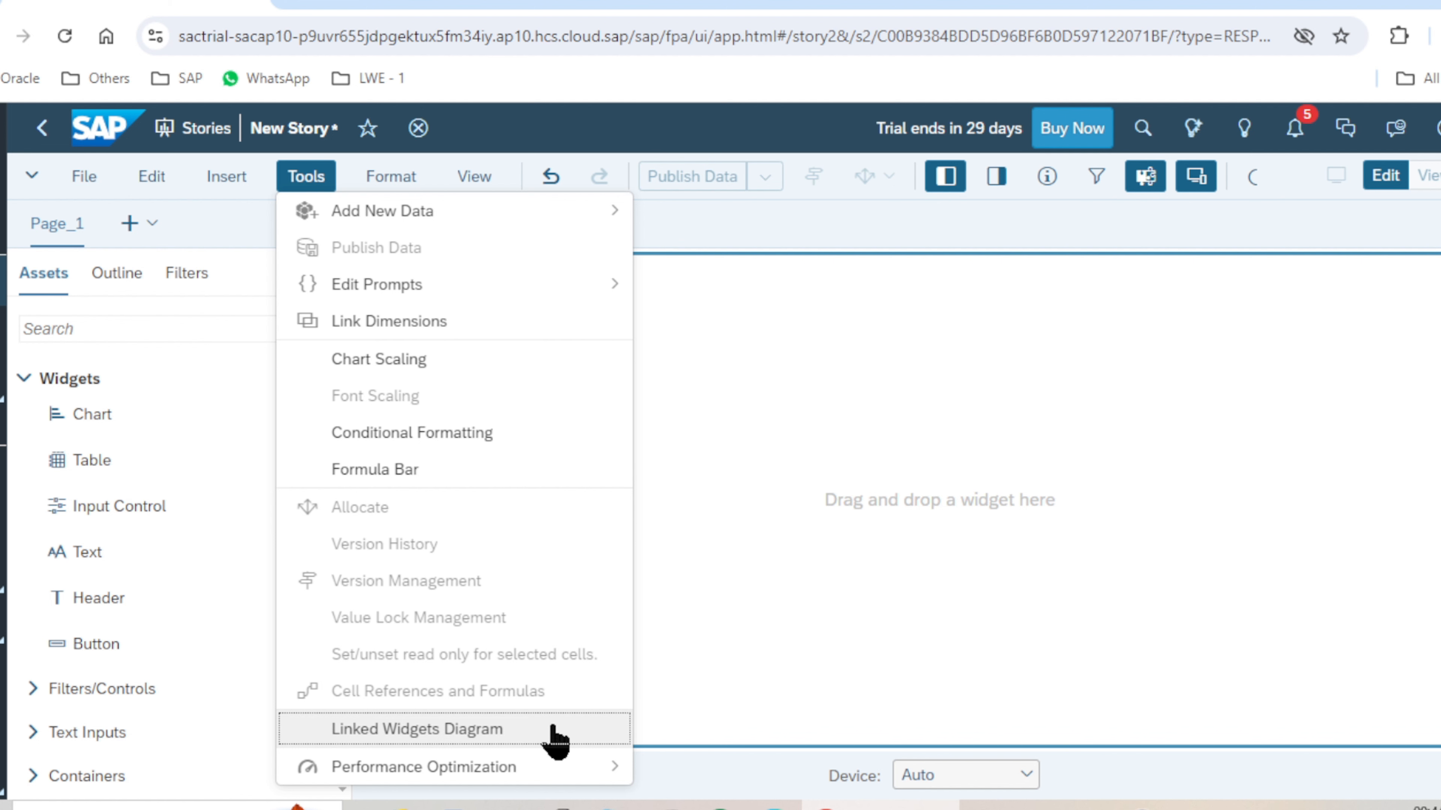
mouse_move(479, 775)
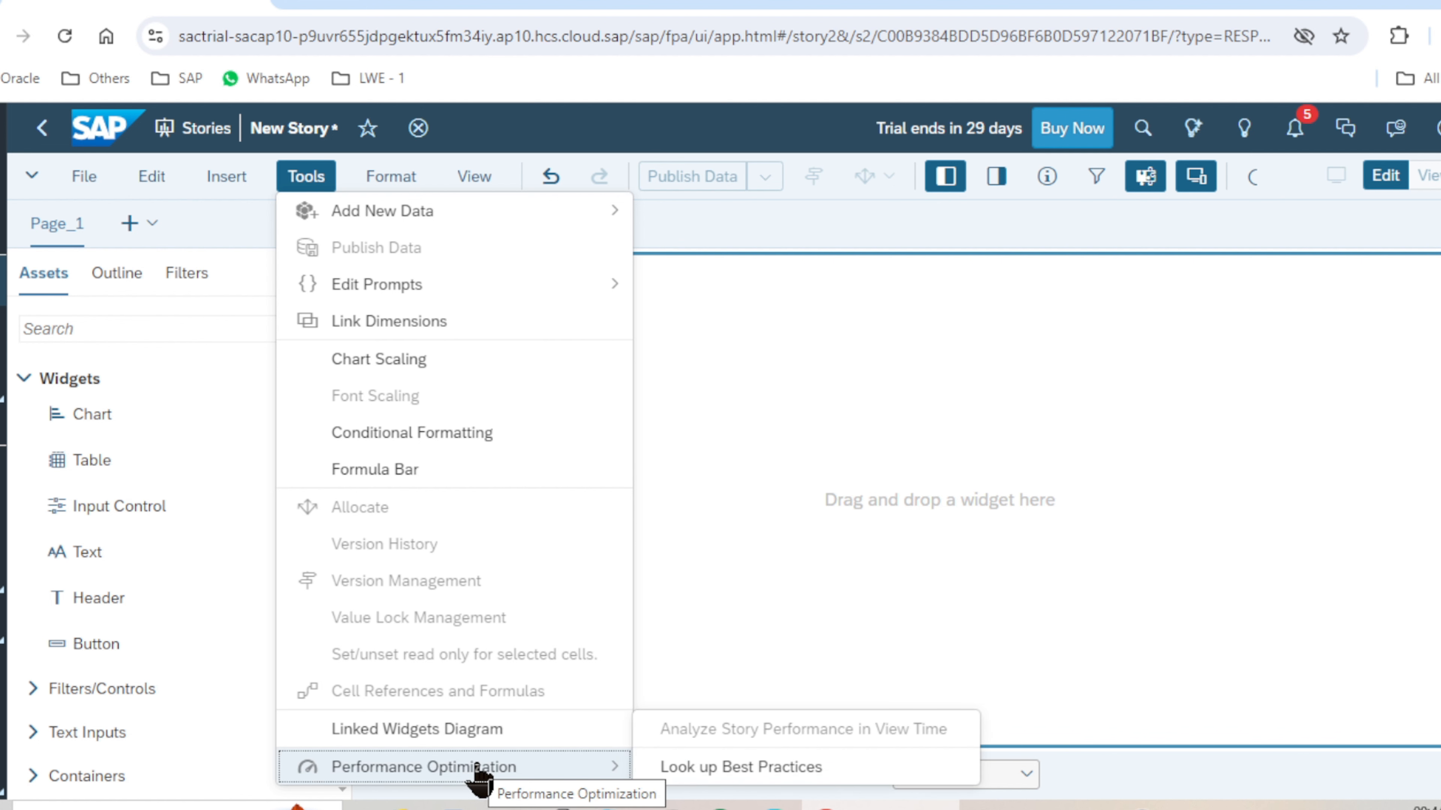
click(342, 252)
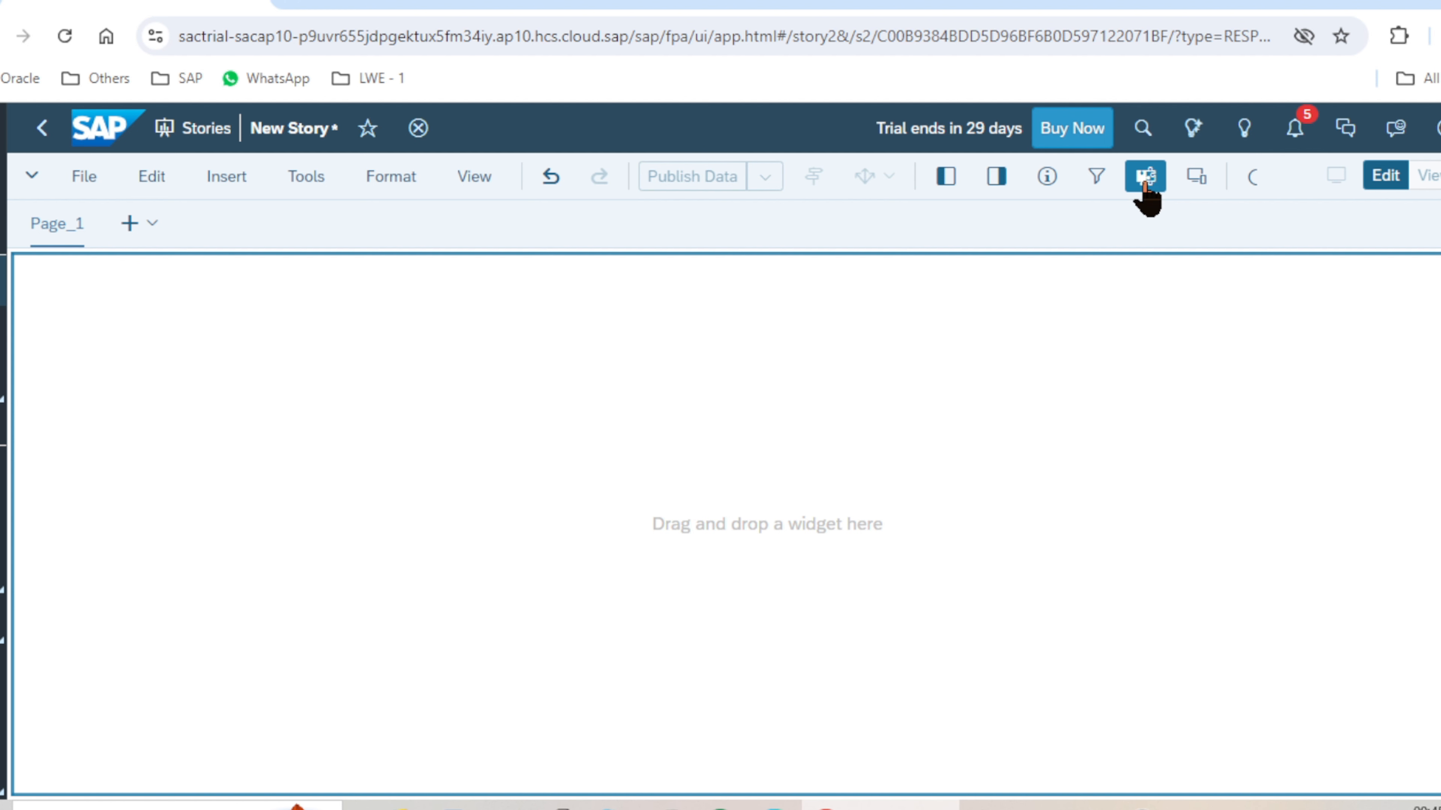
Step: Turn off Advanced Mode and show the left side panel
click(1146, 193)
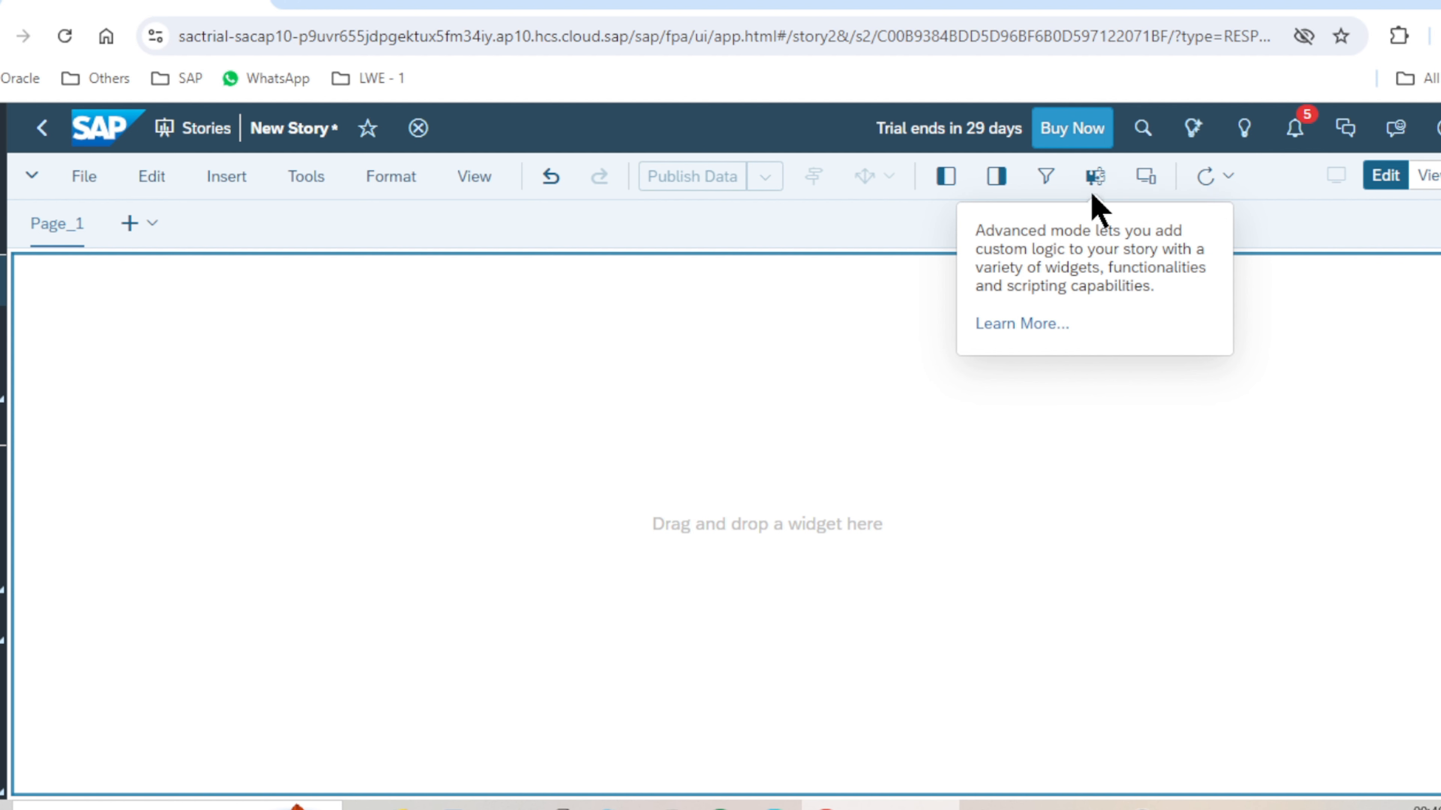
click(1094, 188)
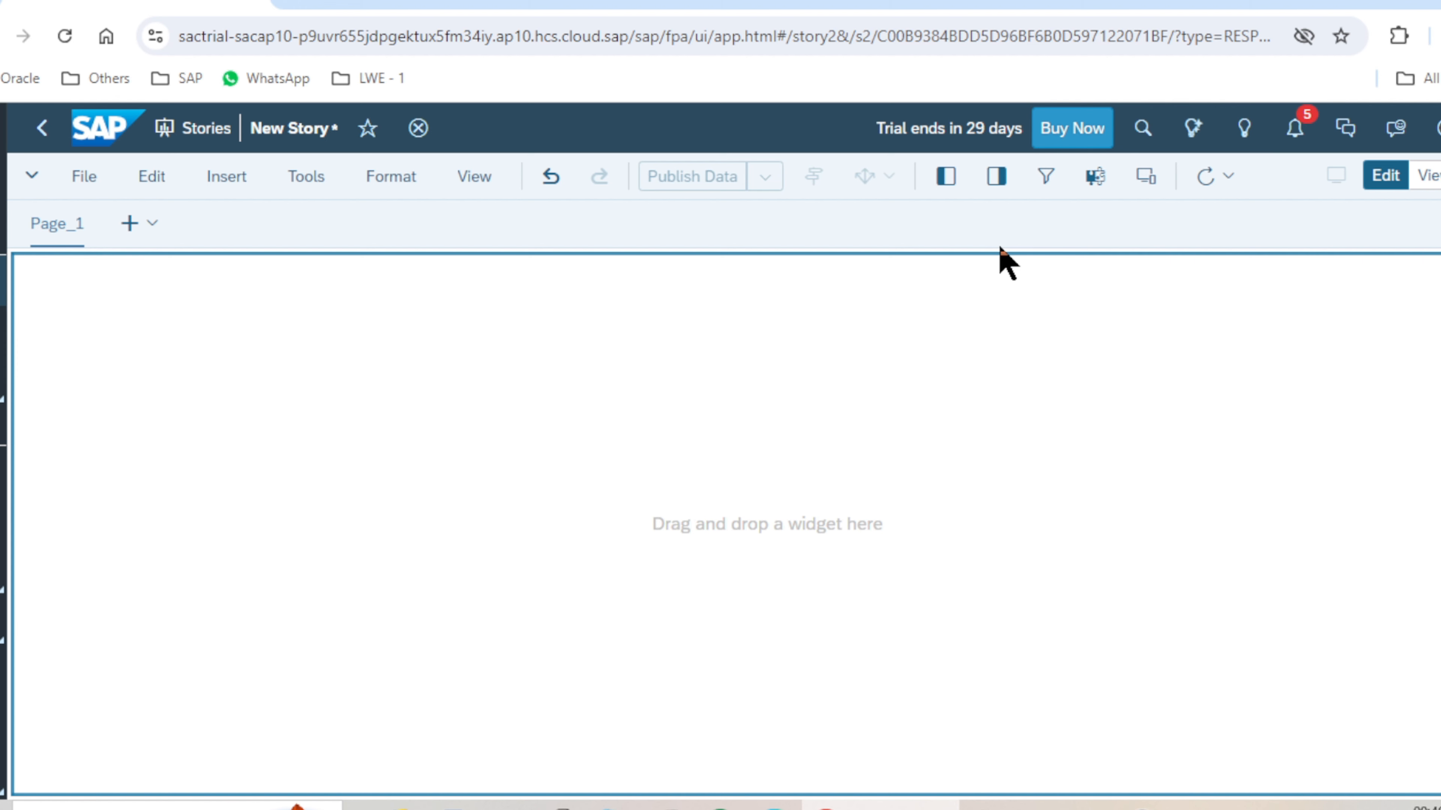
click(944, 181)
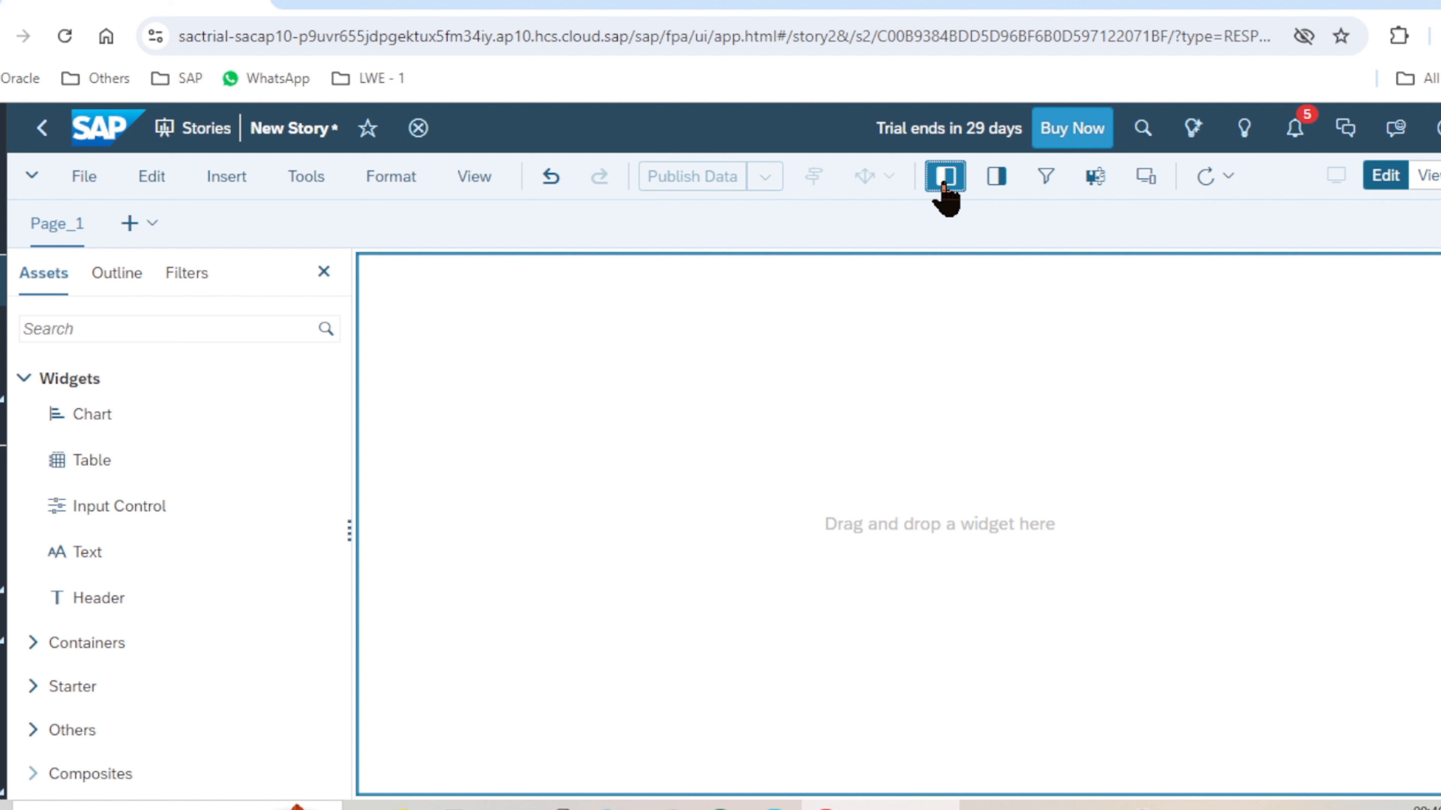
Step: Look through the story's outline and filters, and return to the list of assets
click(139, 284)
click(182, 275)
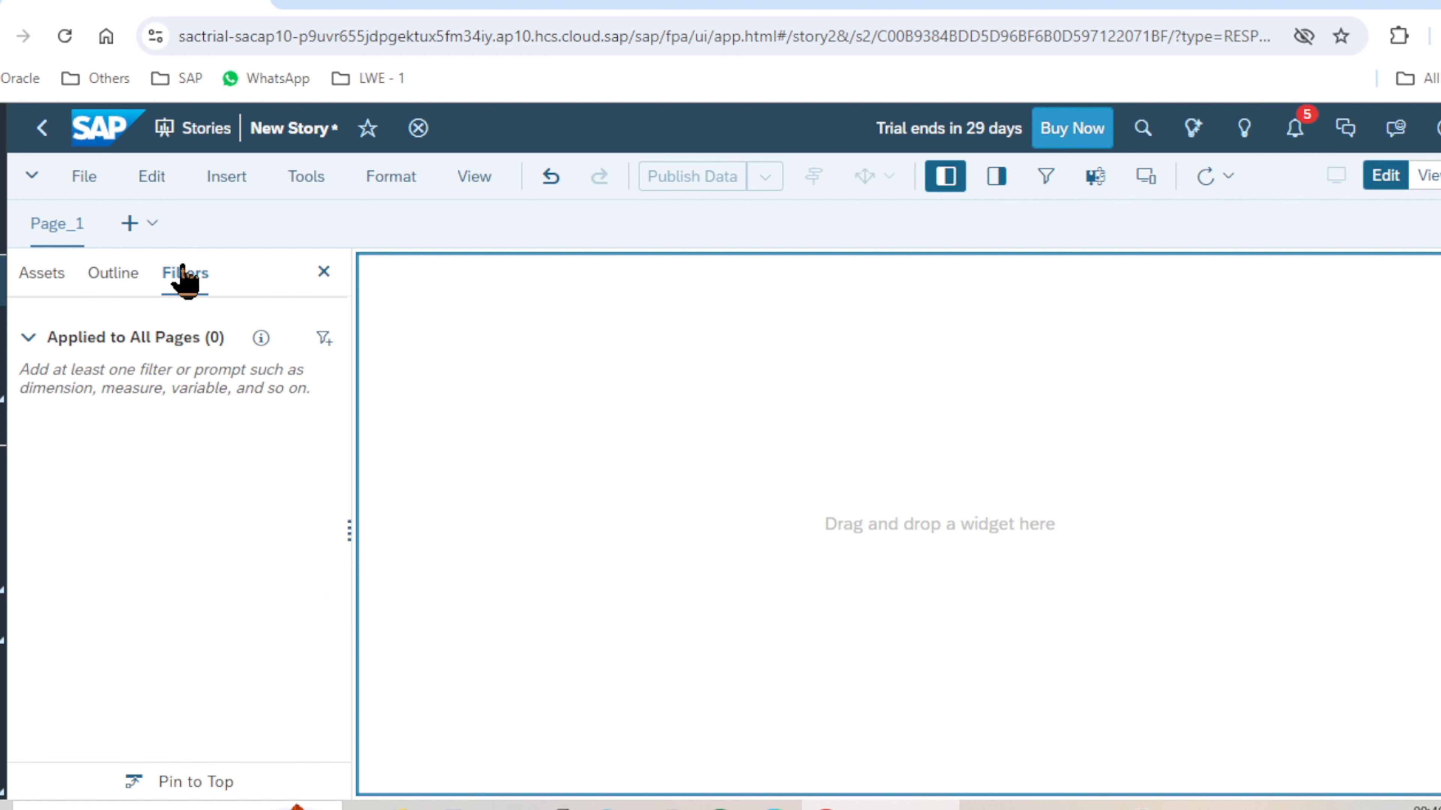
click(57, 276)
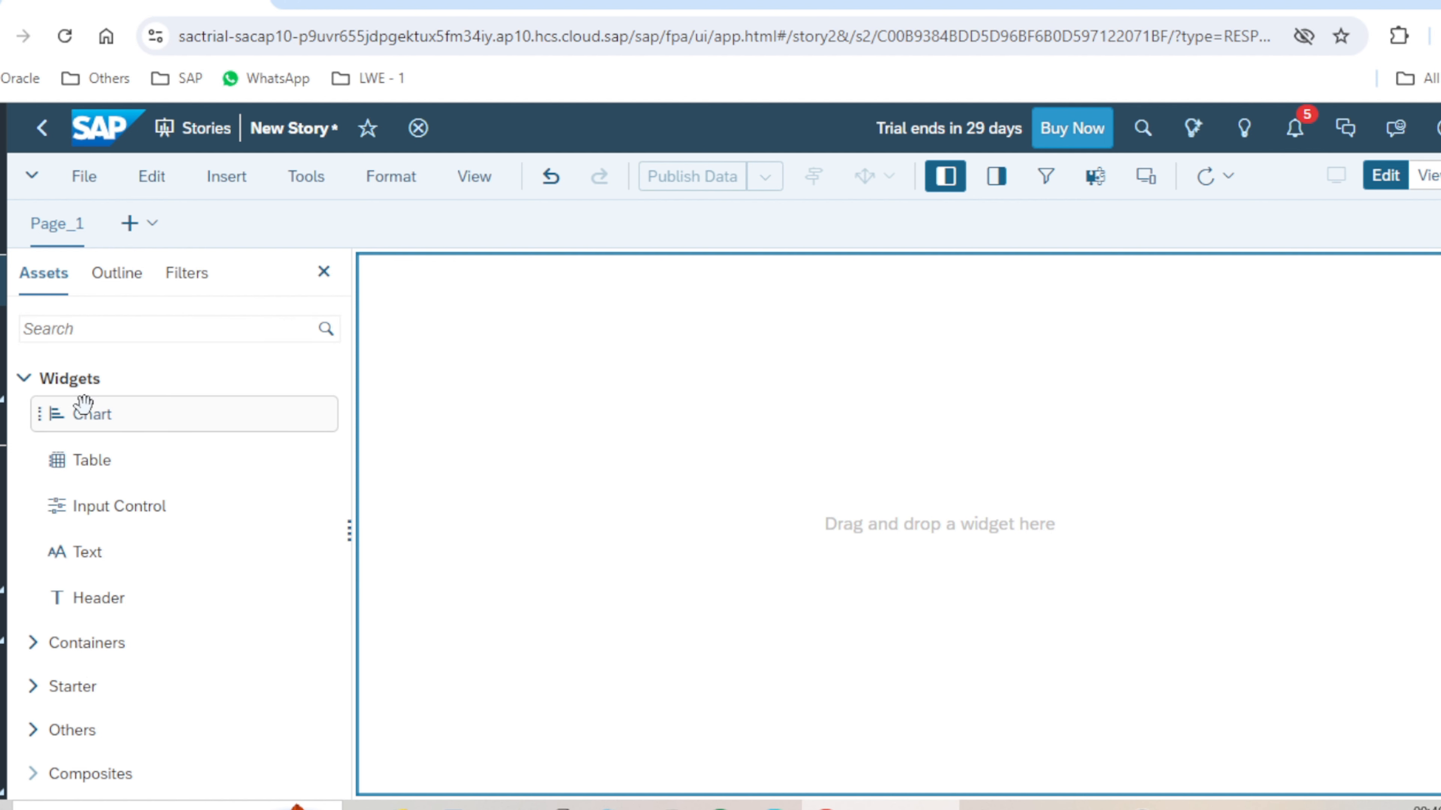
Step: Place a chart widget on Page_1 and enlarge it from its upper-left corner
drag(105, 420, 520, 338)
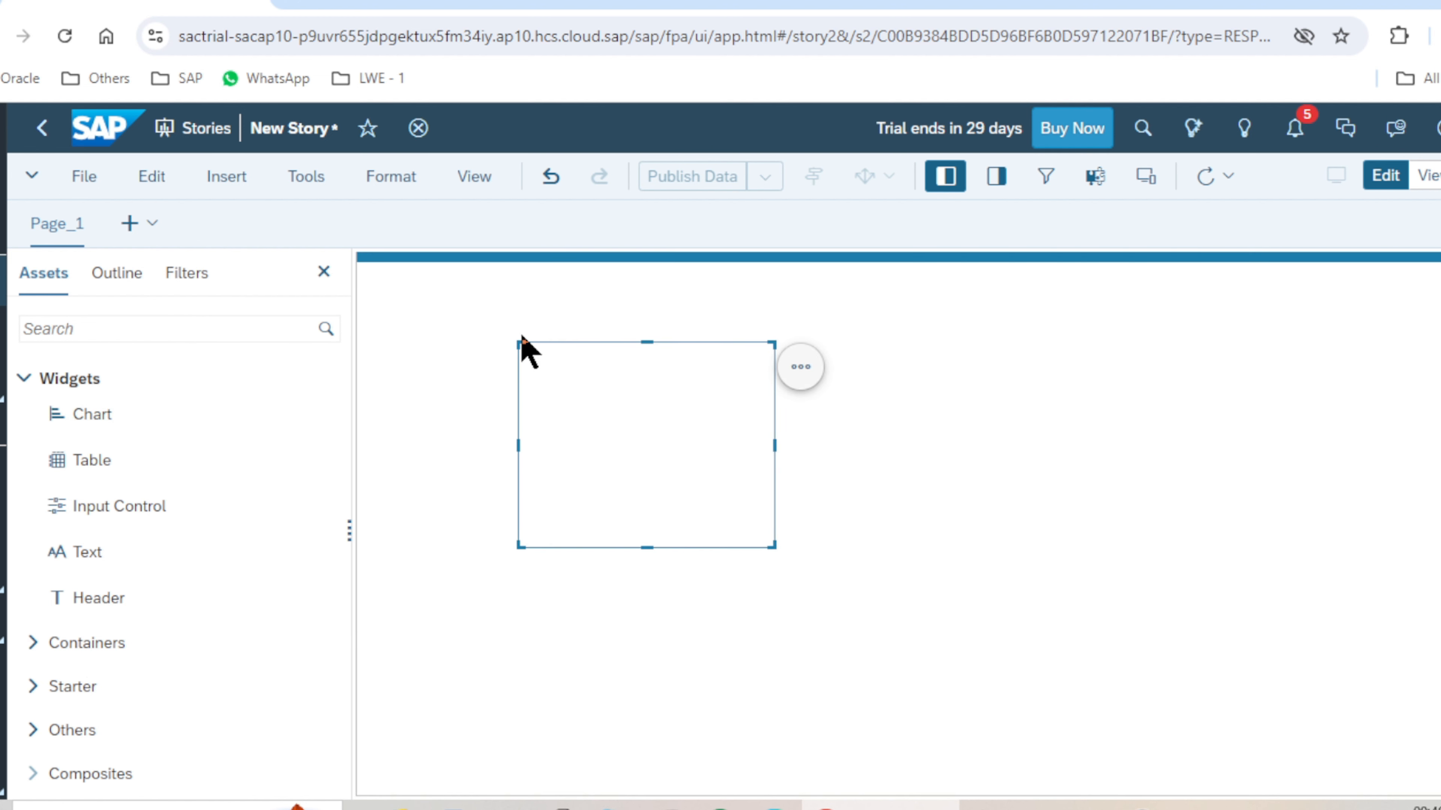
drag(517, 342, 396, 308)
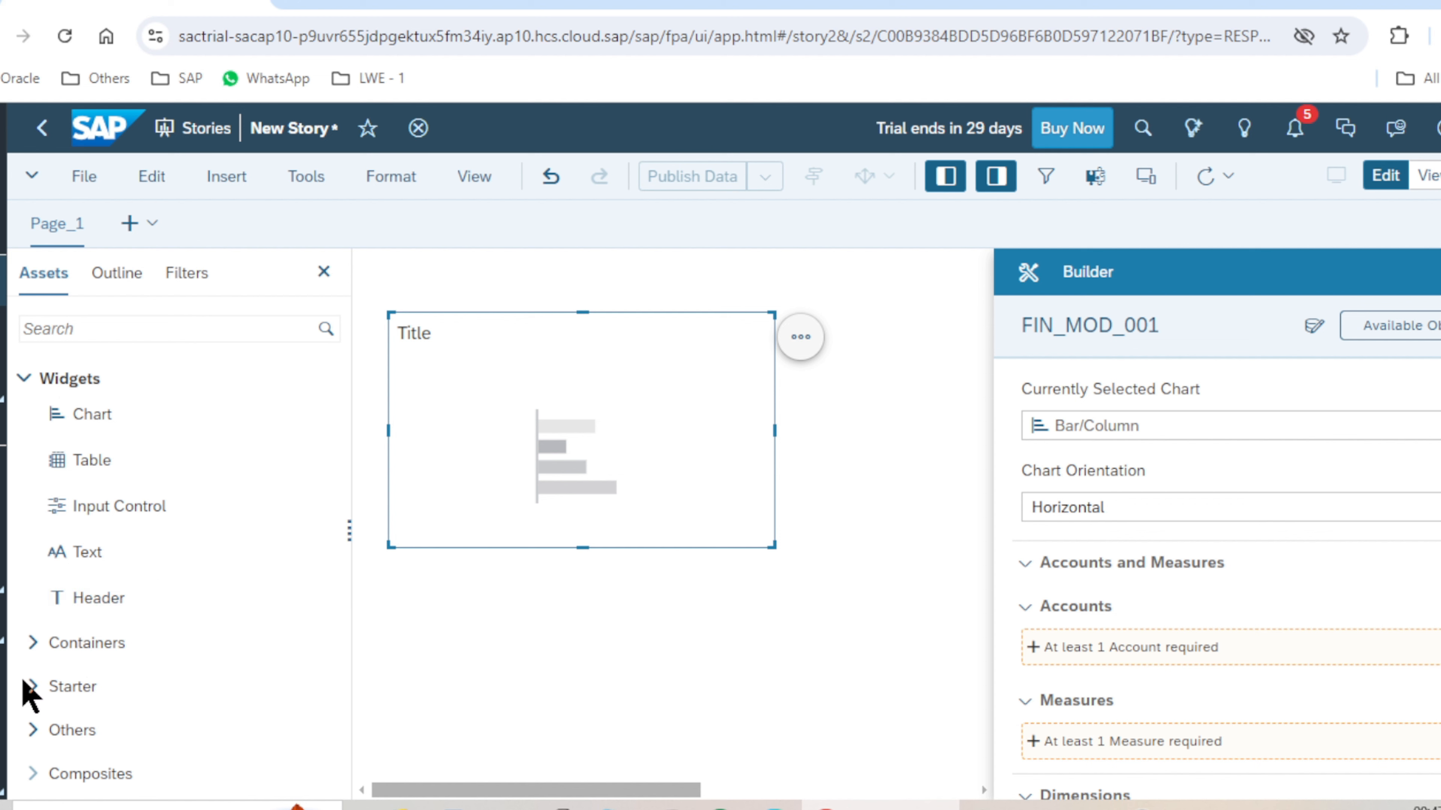
Step: Examine the widgets offered in the Containers, Starter and Others asset groups
click(33, 643)
scroll(250, 564, down, 1)
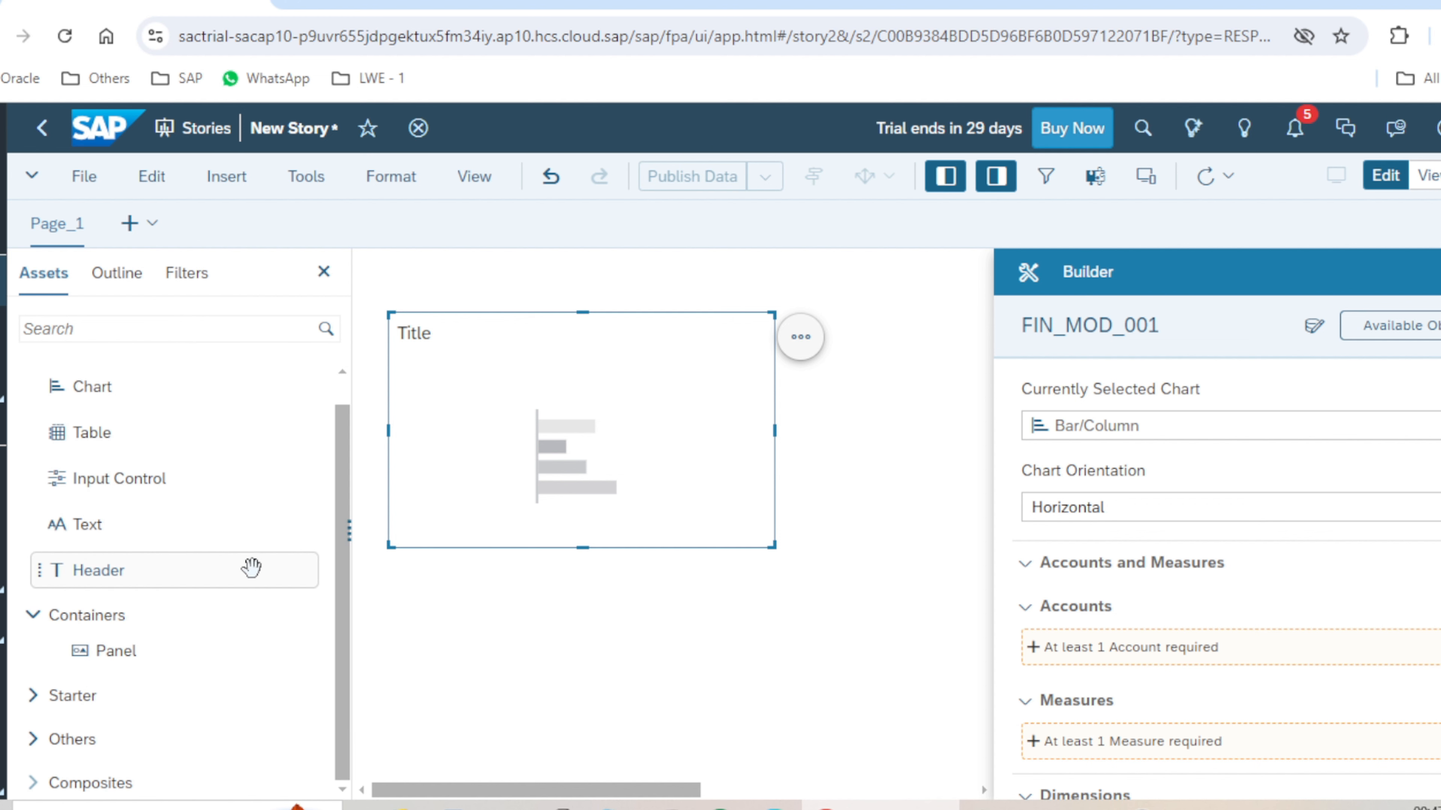
click(36, 696)
scroll(252, 570, down, 3)
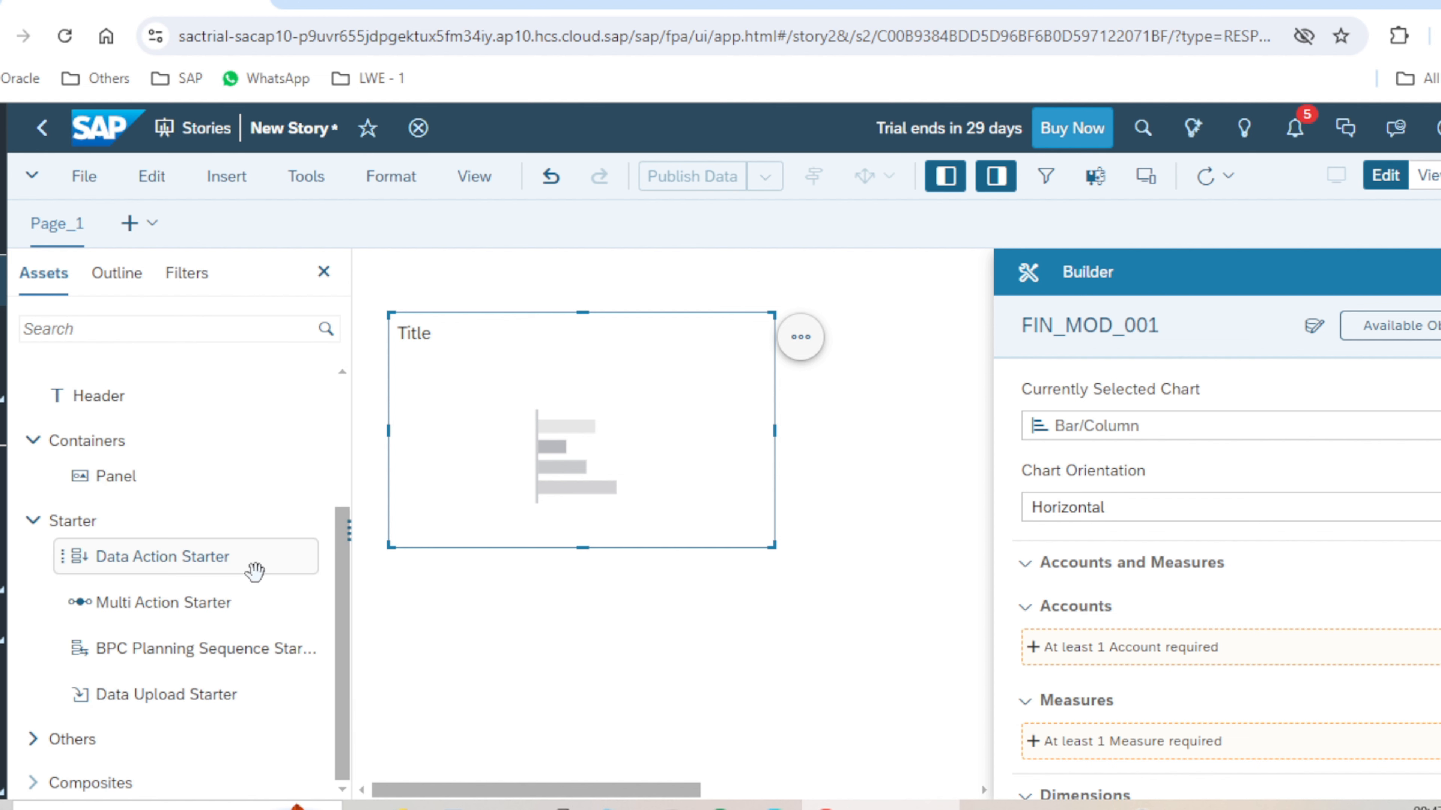
click(30, 740)
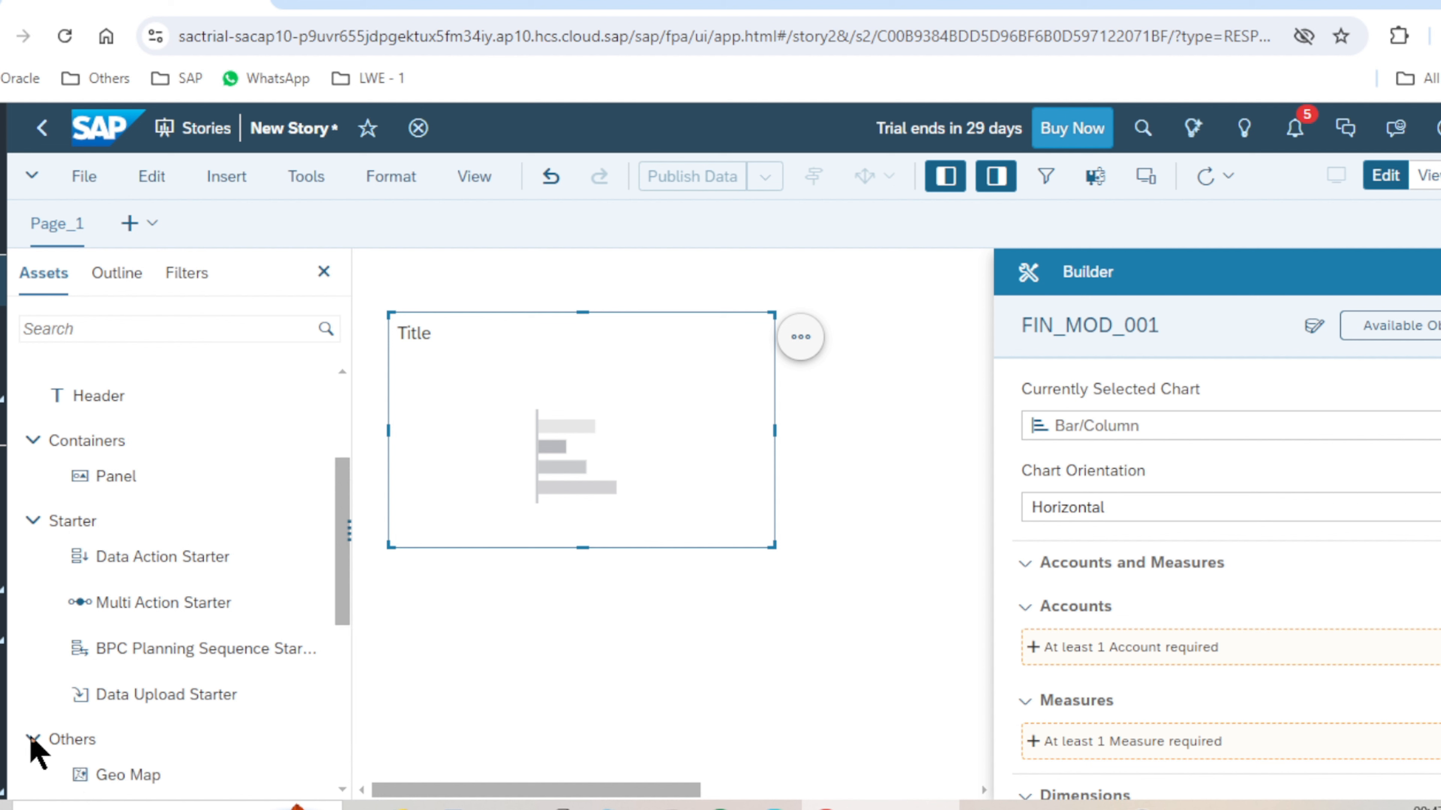
click(32, 739)
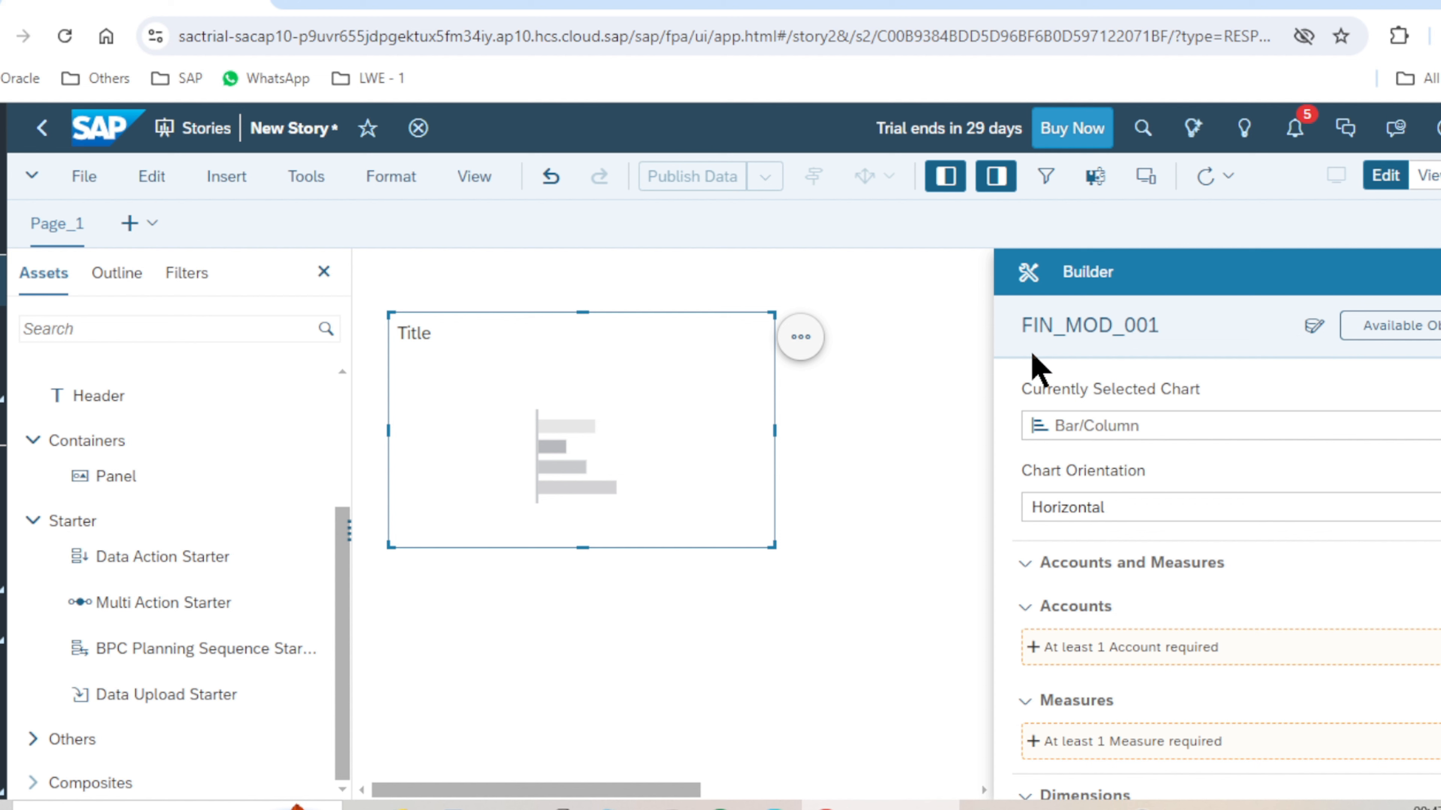
Step: Review the chart's Builder settings from data source to Chart Properties, and hide the right side panel
mouse_move(1111, 353)
scroll(1232, 461, down, 5)
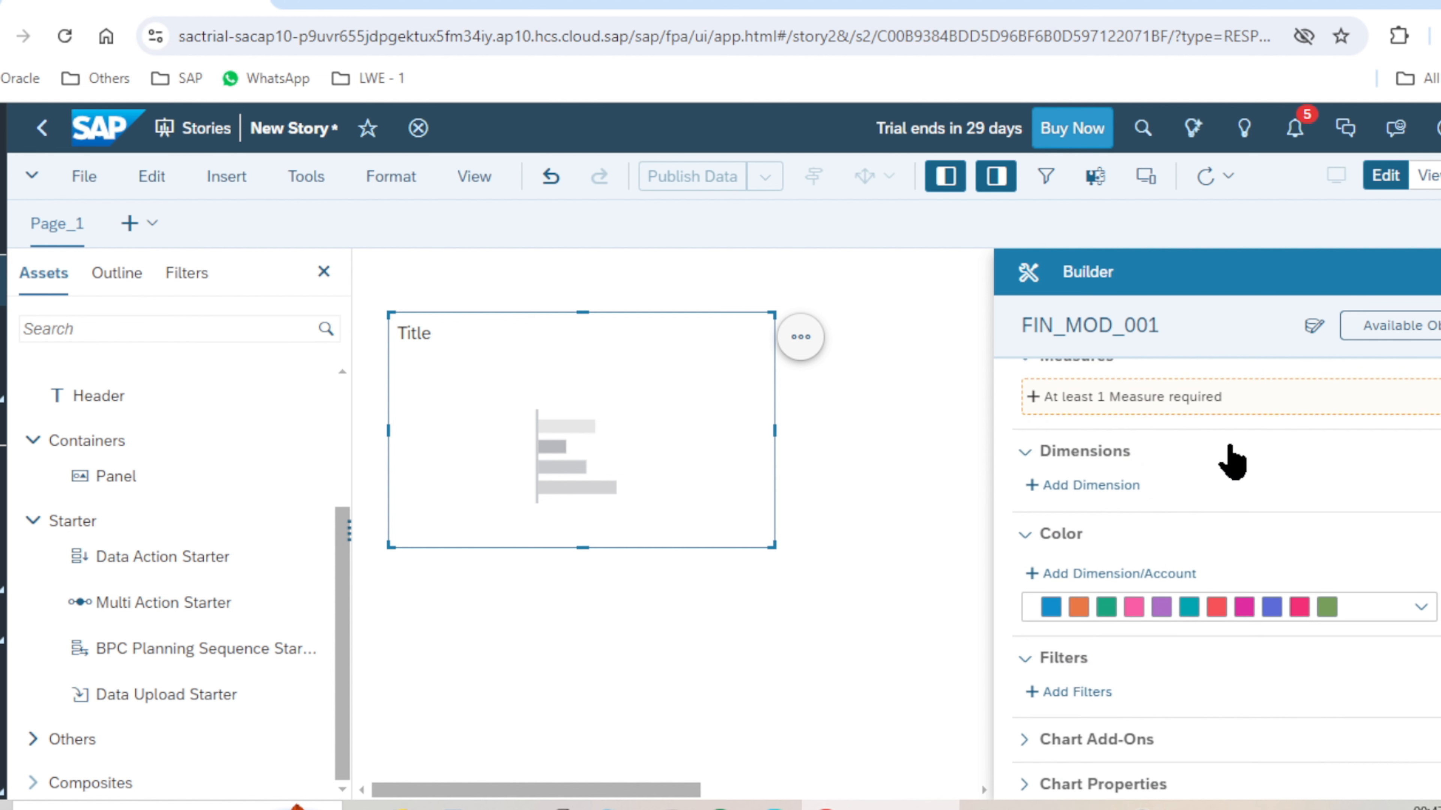
click(994, 177)
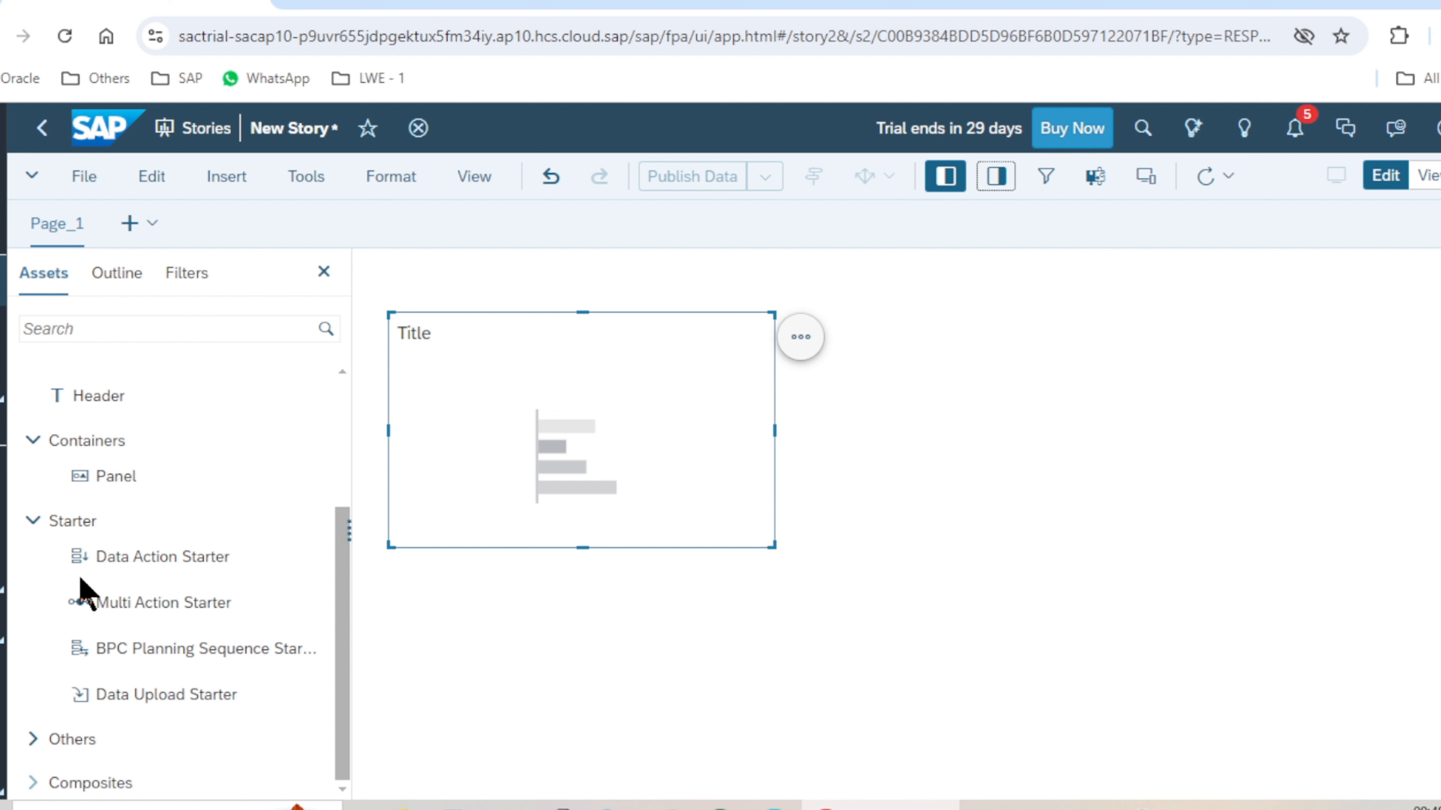
Step: Look at the story's outline, and return to the list of available widgets and starters
scroll(85, 544, up, 3)
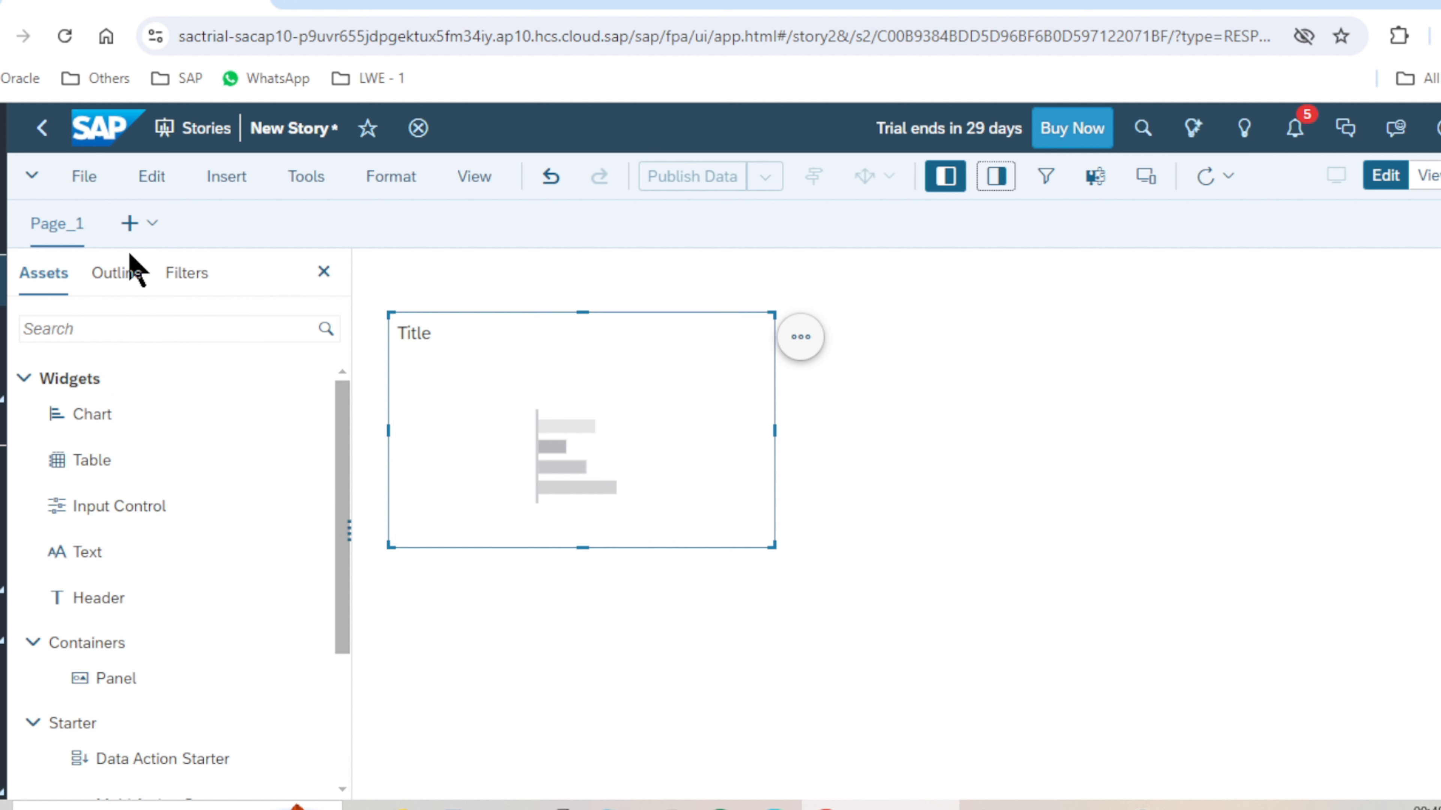
click(119, 278)
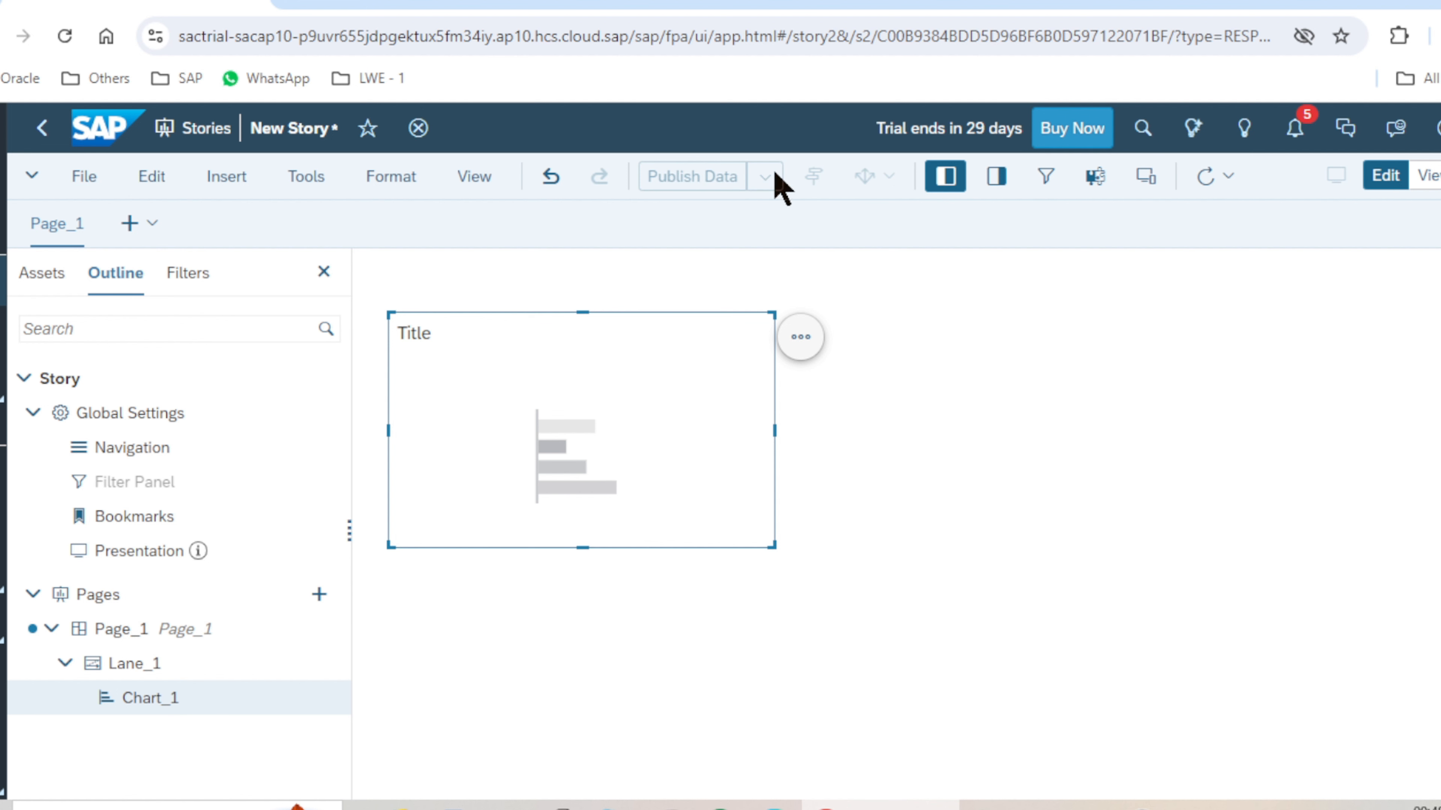
click(40, 278)
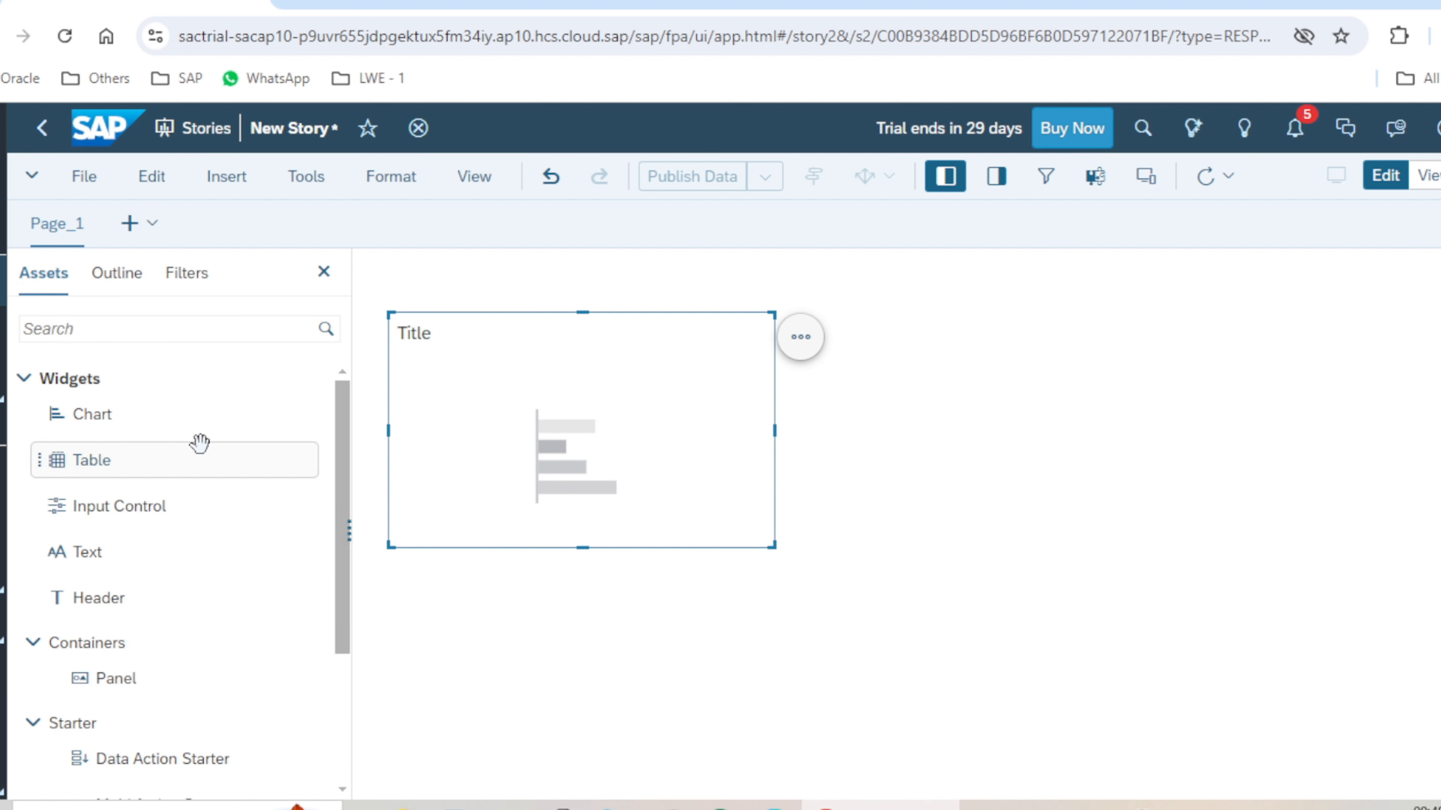
scroll(201, 439, down, 3)
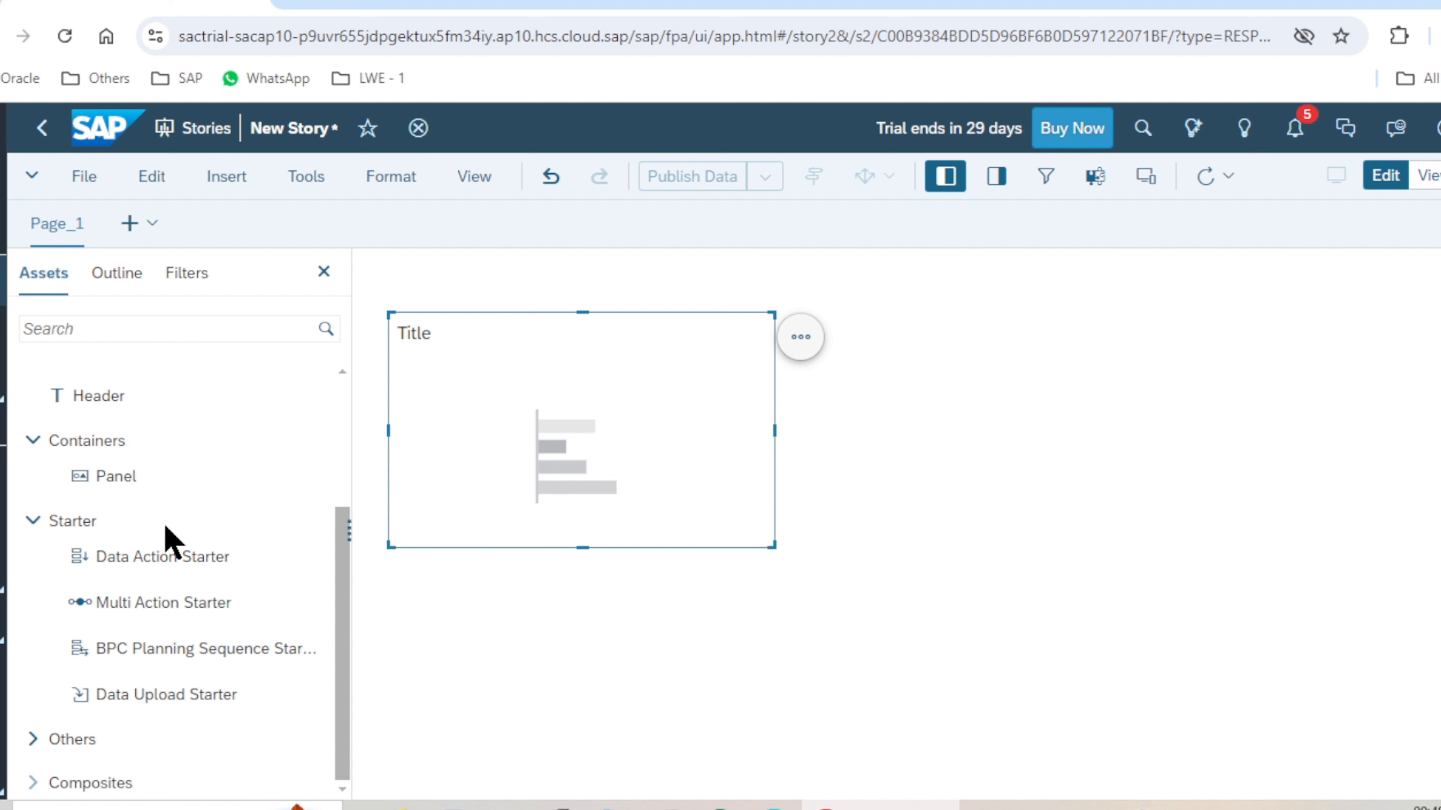
scroll(199, 483, up, 3)
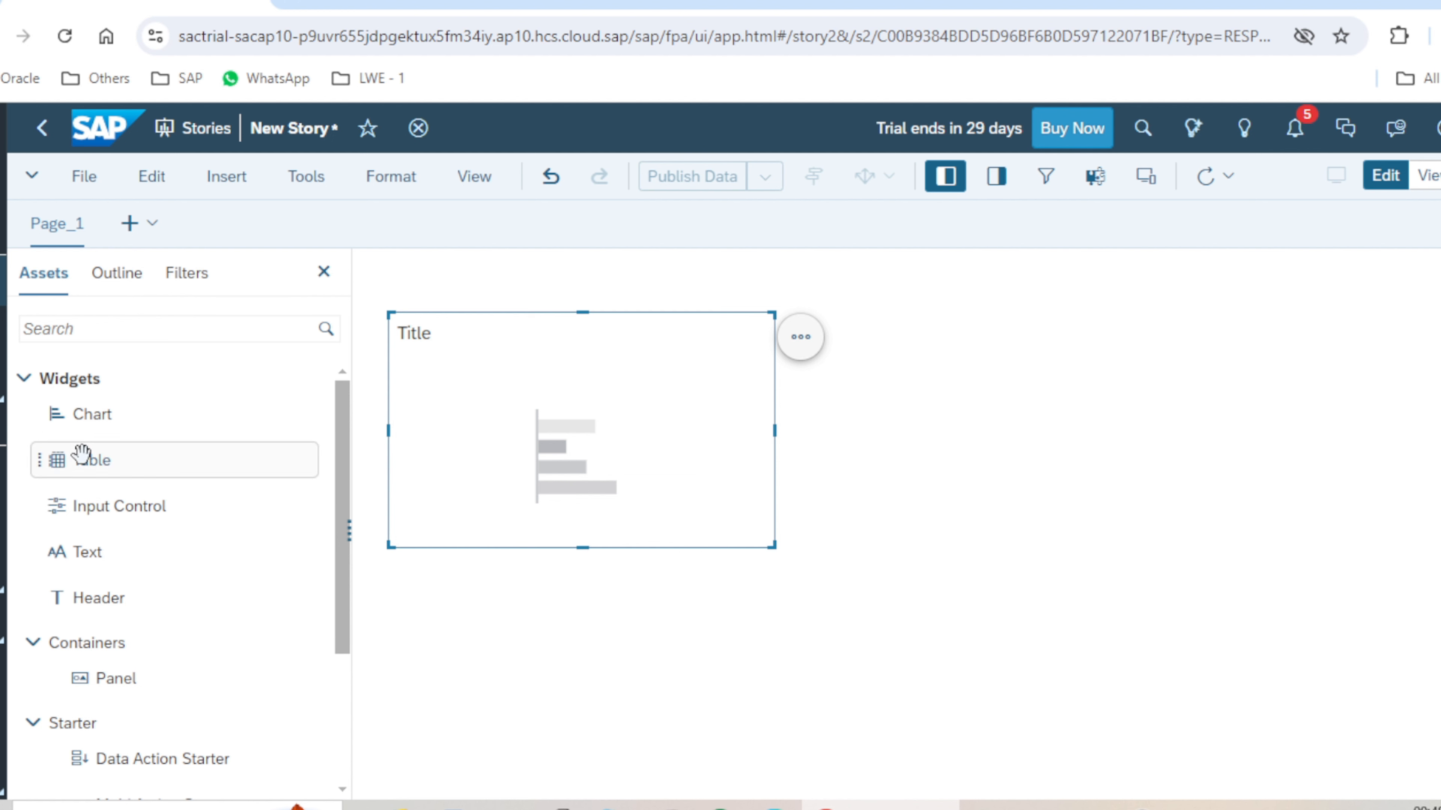
Step: Place a table widget on Page_1 and move it directly below the chart
drag(162, 475, 888, 479)
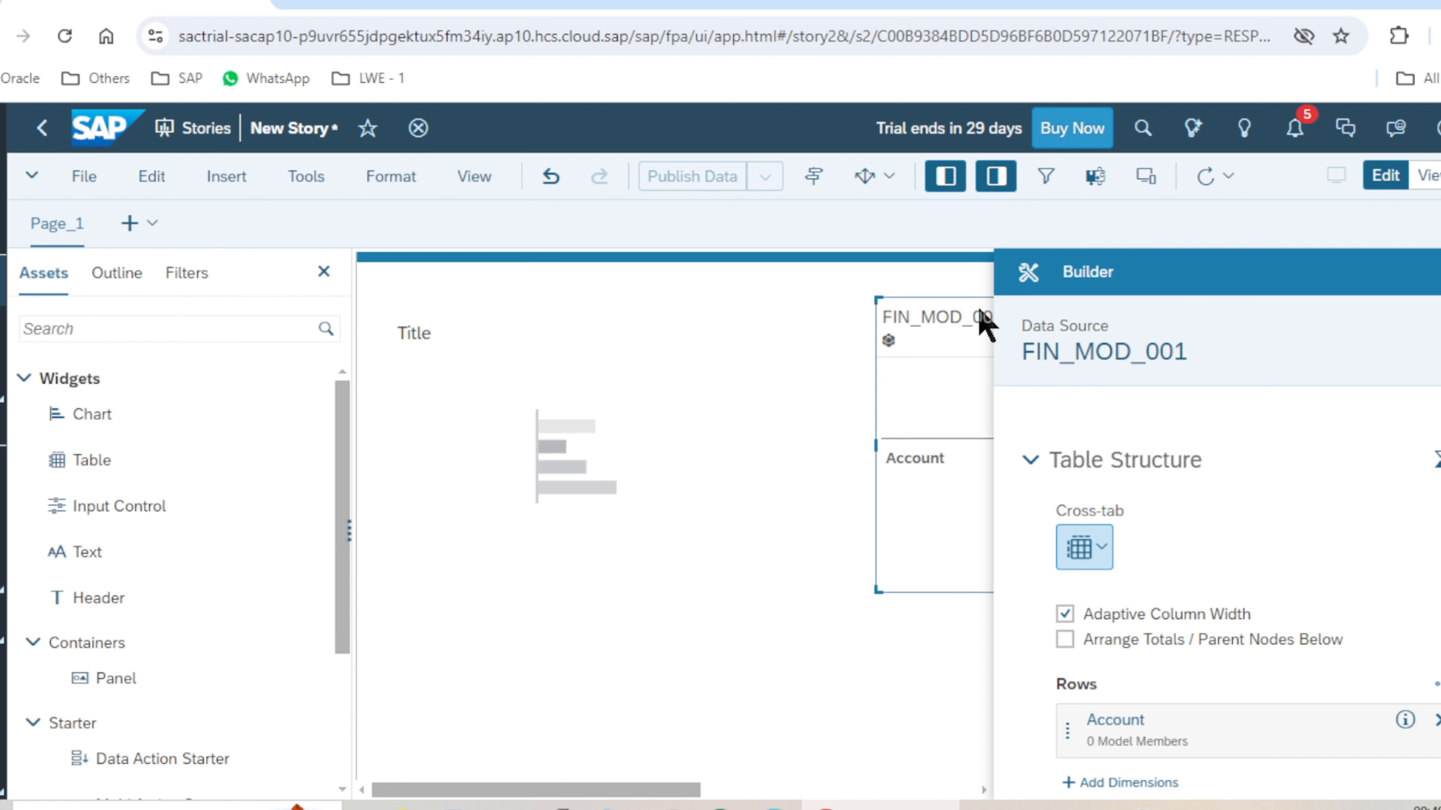
drag(971, 299, 495, 568)
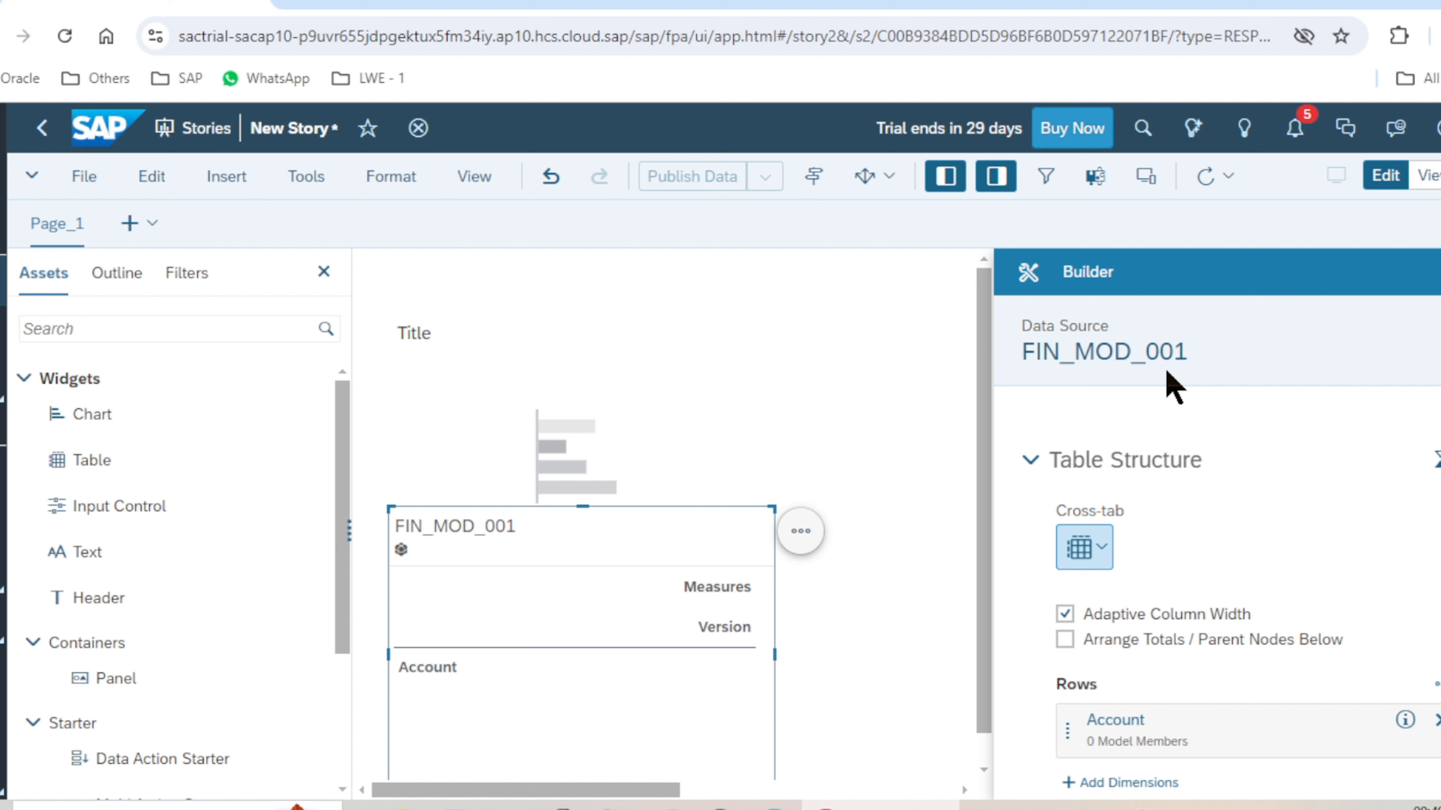
Step: Show the story's filters and explore adding one on the Customer dimension with Filter by Member
click(1336, 176)
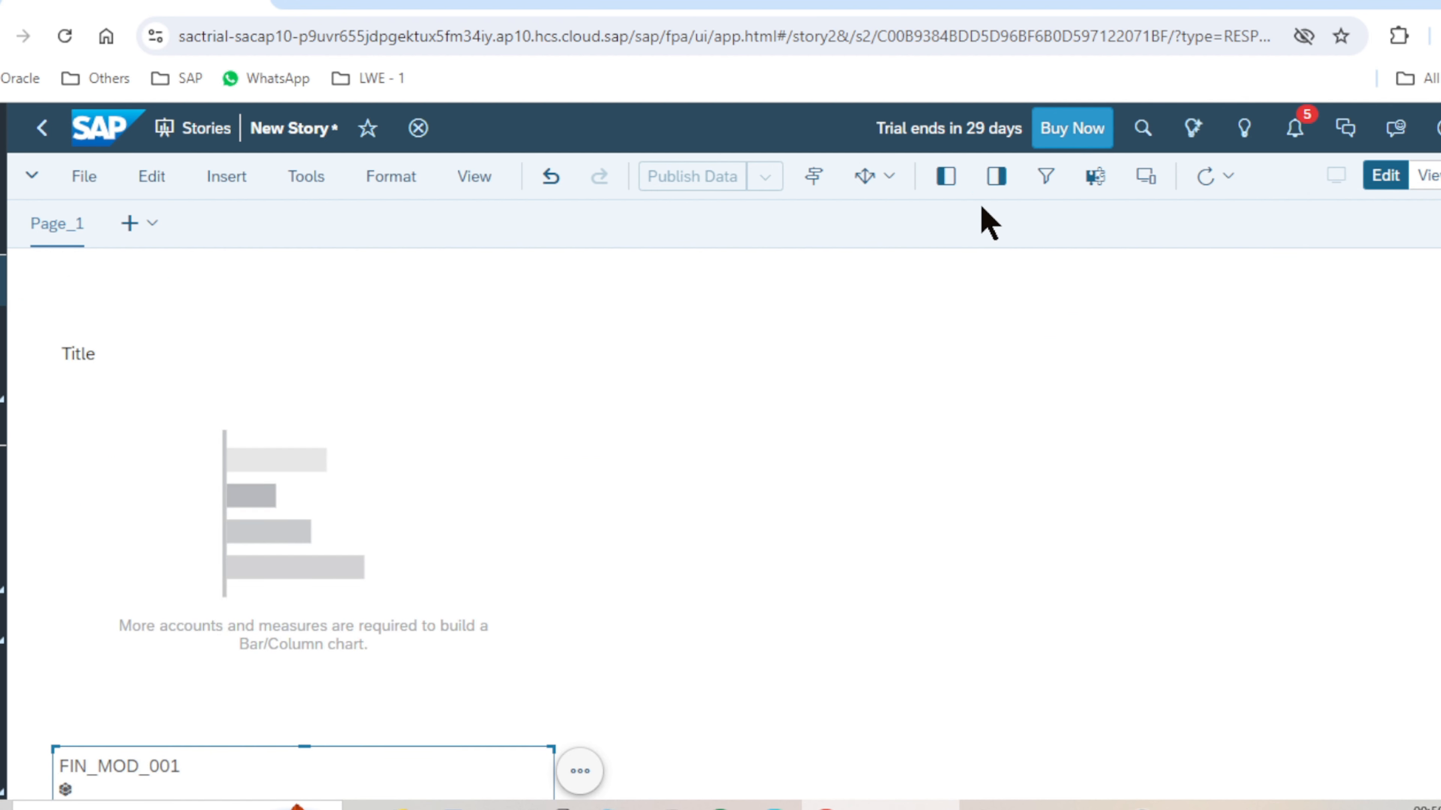
click(1044, 183)
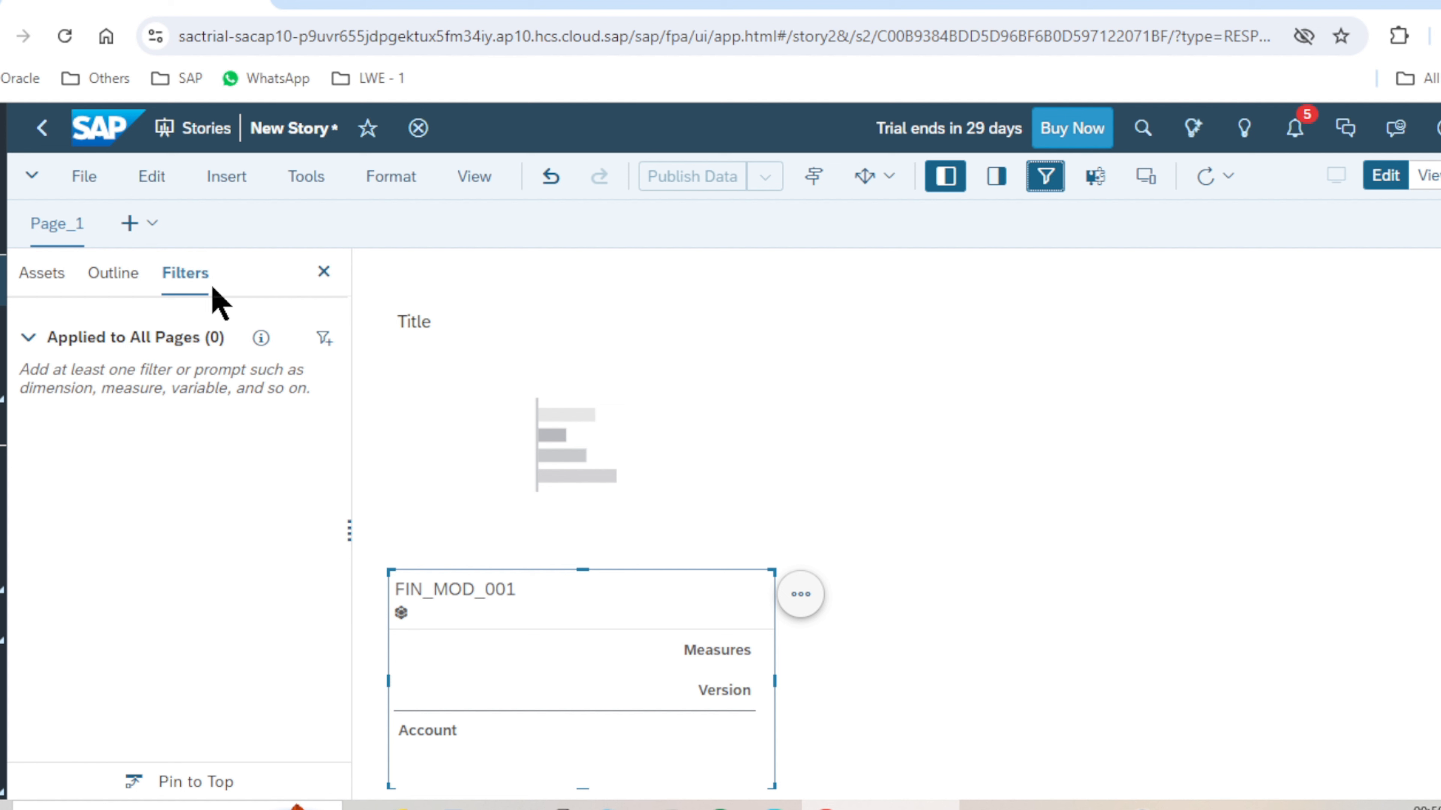
click(322, 341)
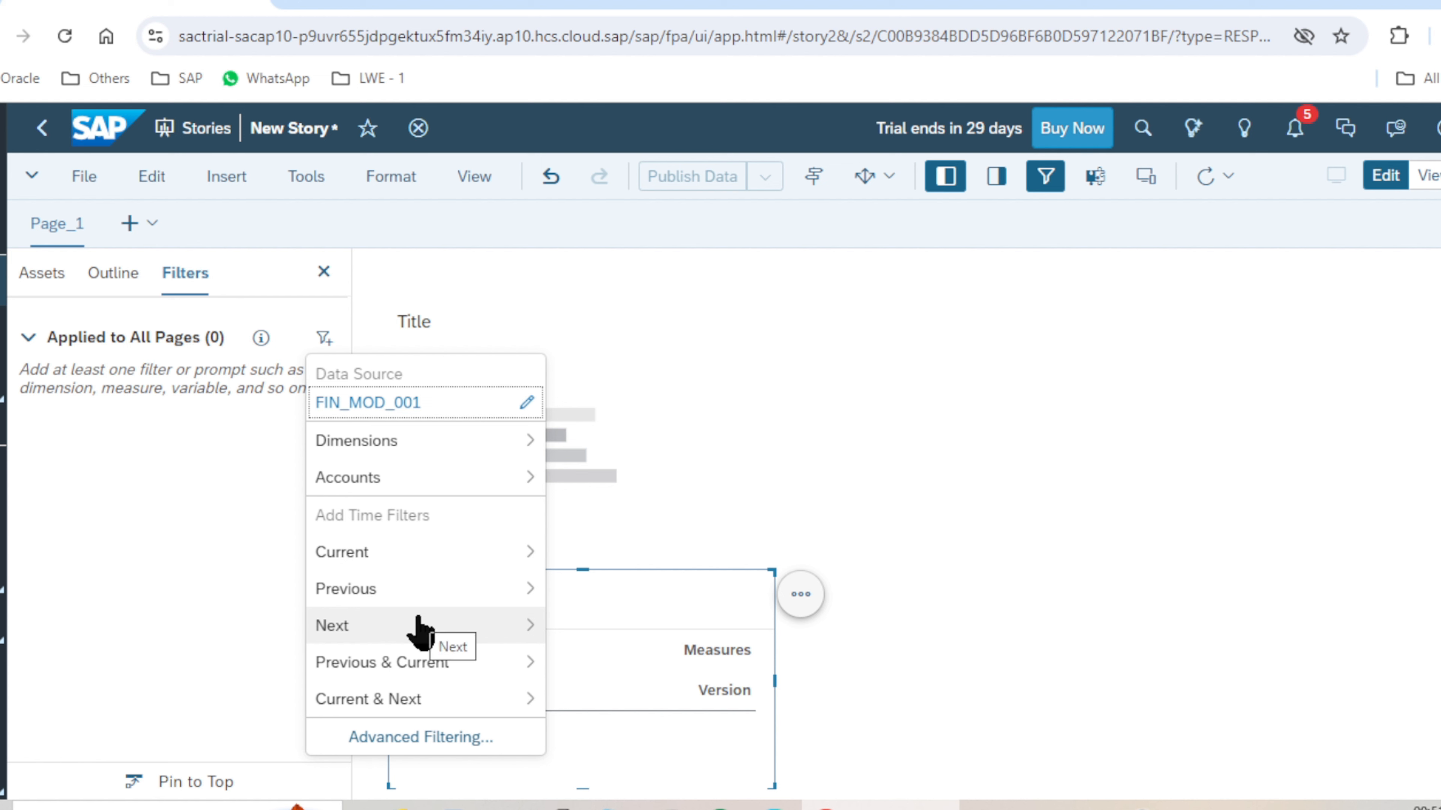
click(461, 444)
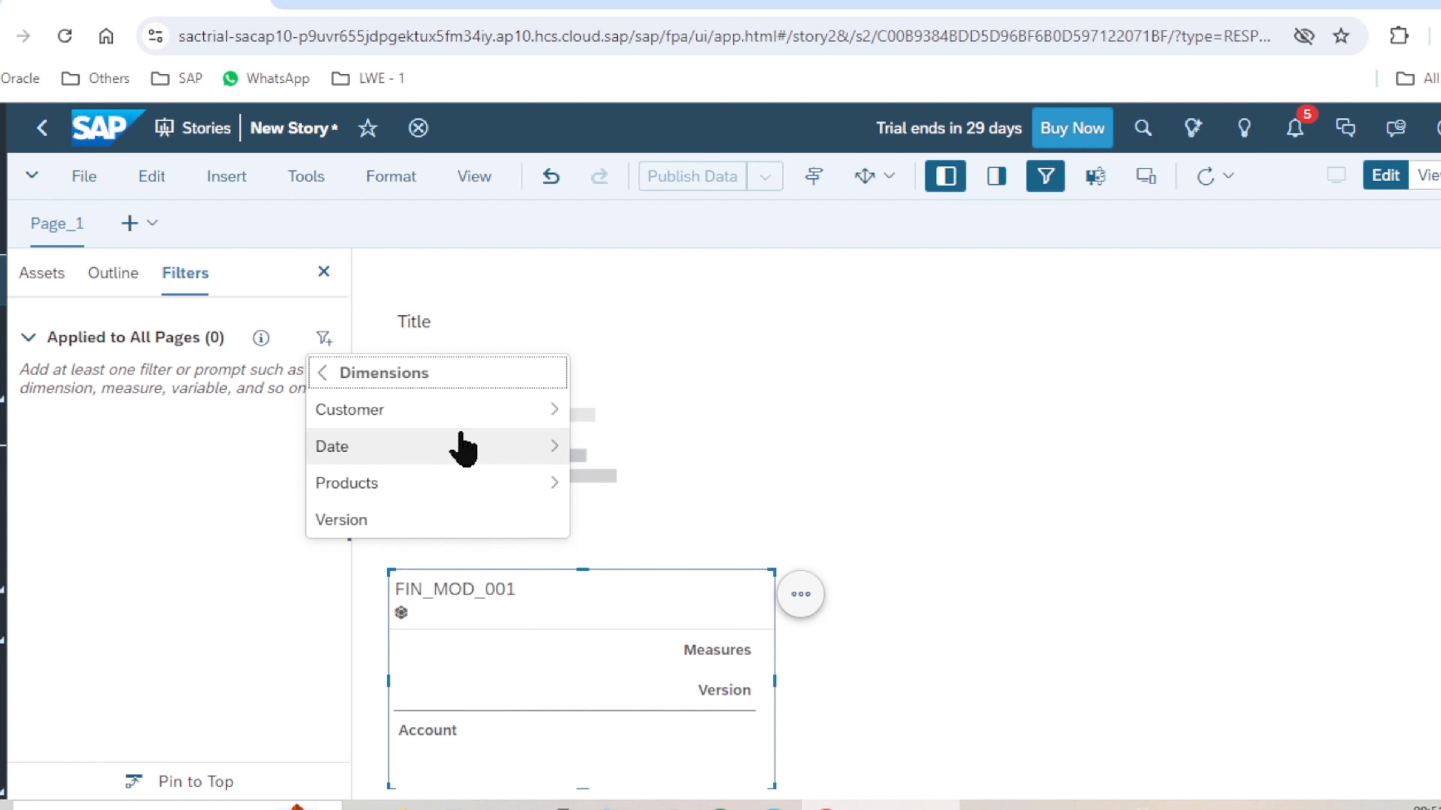
click(479, 410)
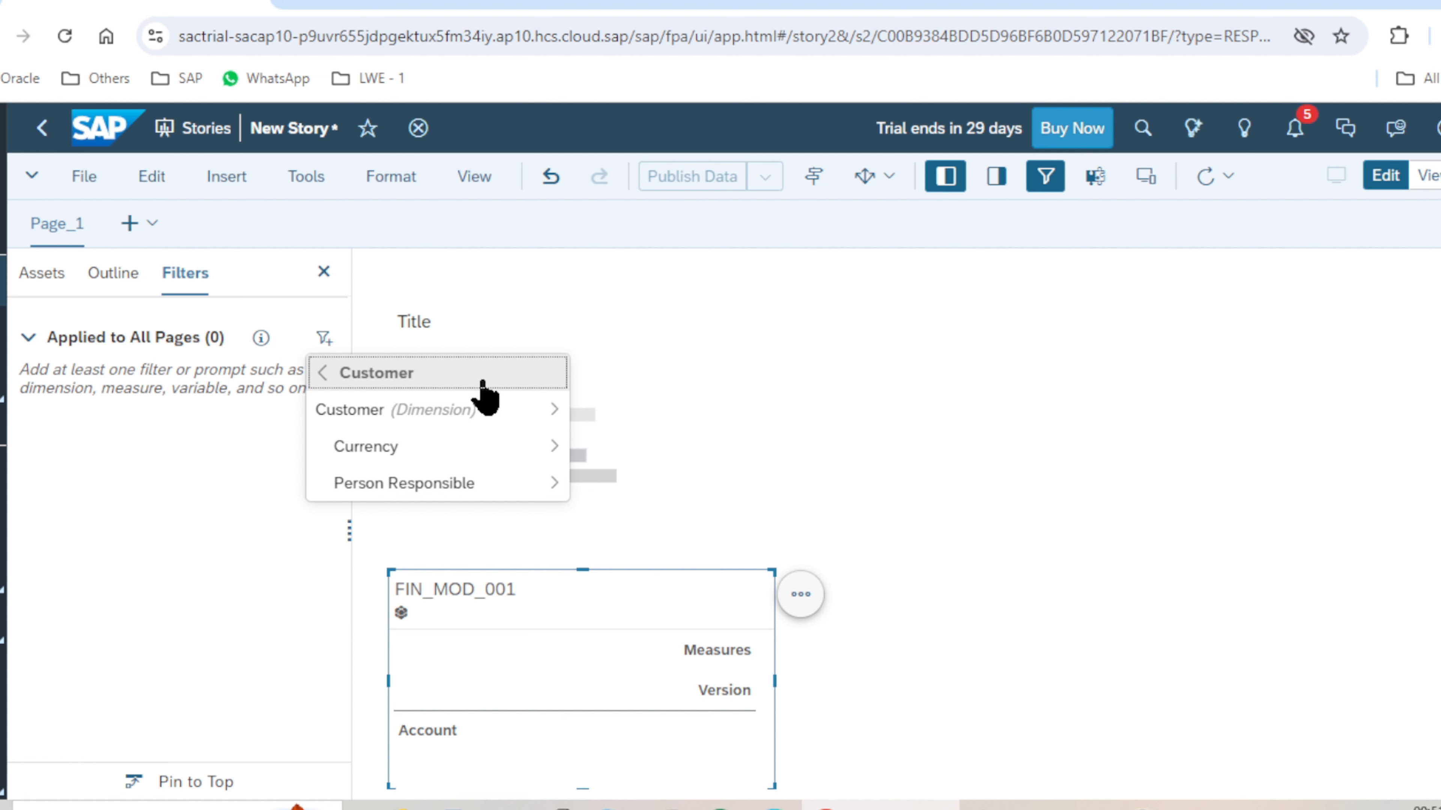
mouse_move(445, 412)
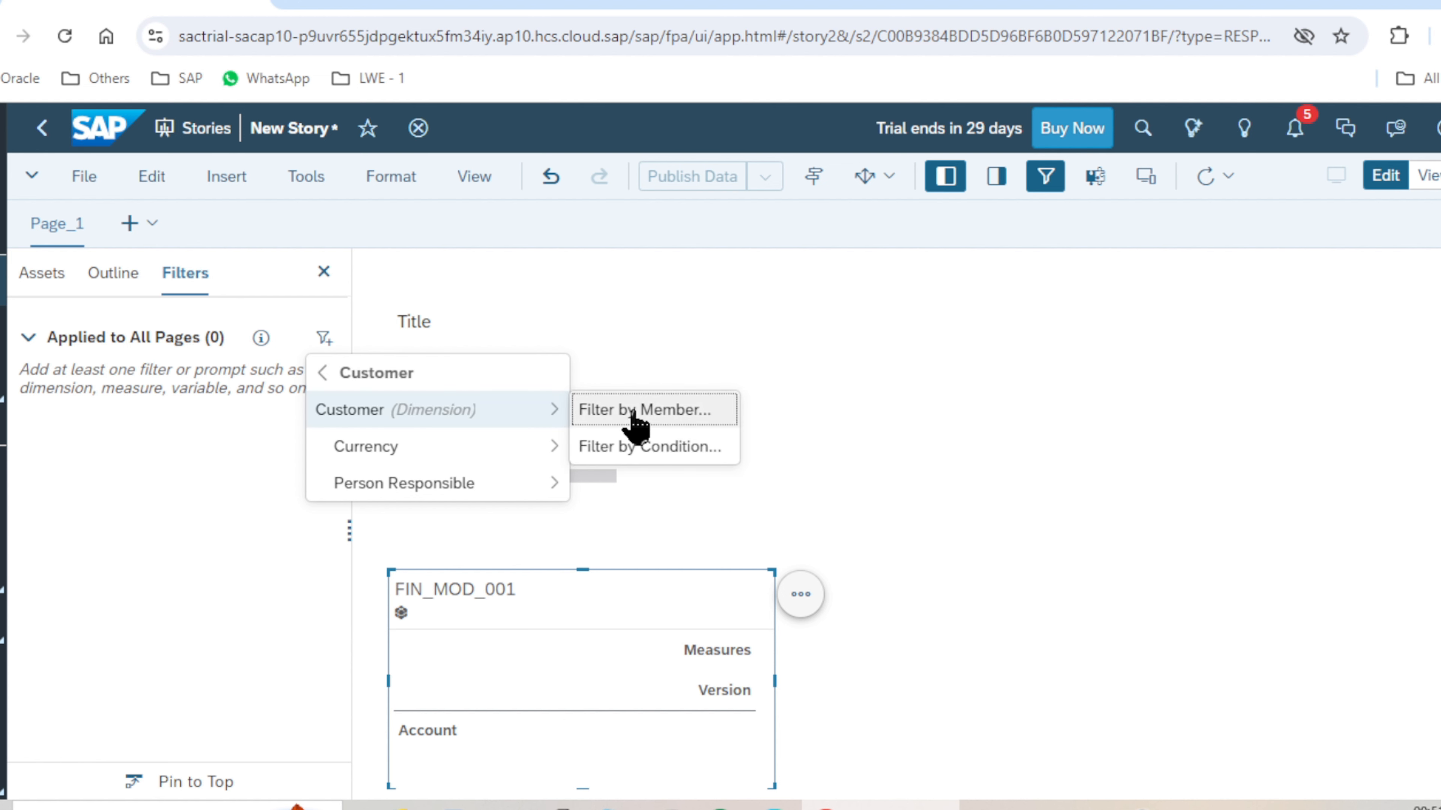
click(687, 411)
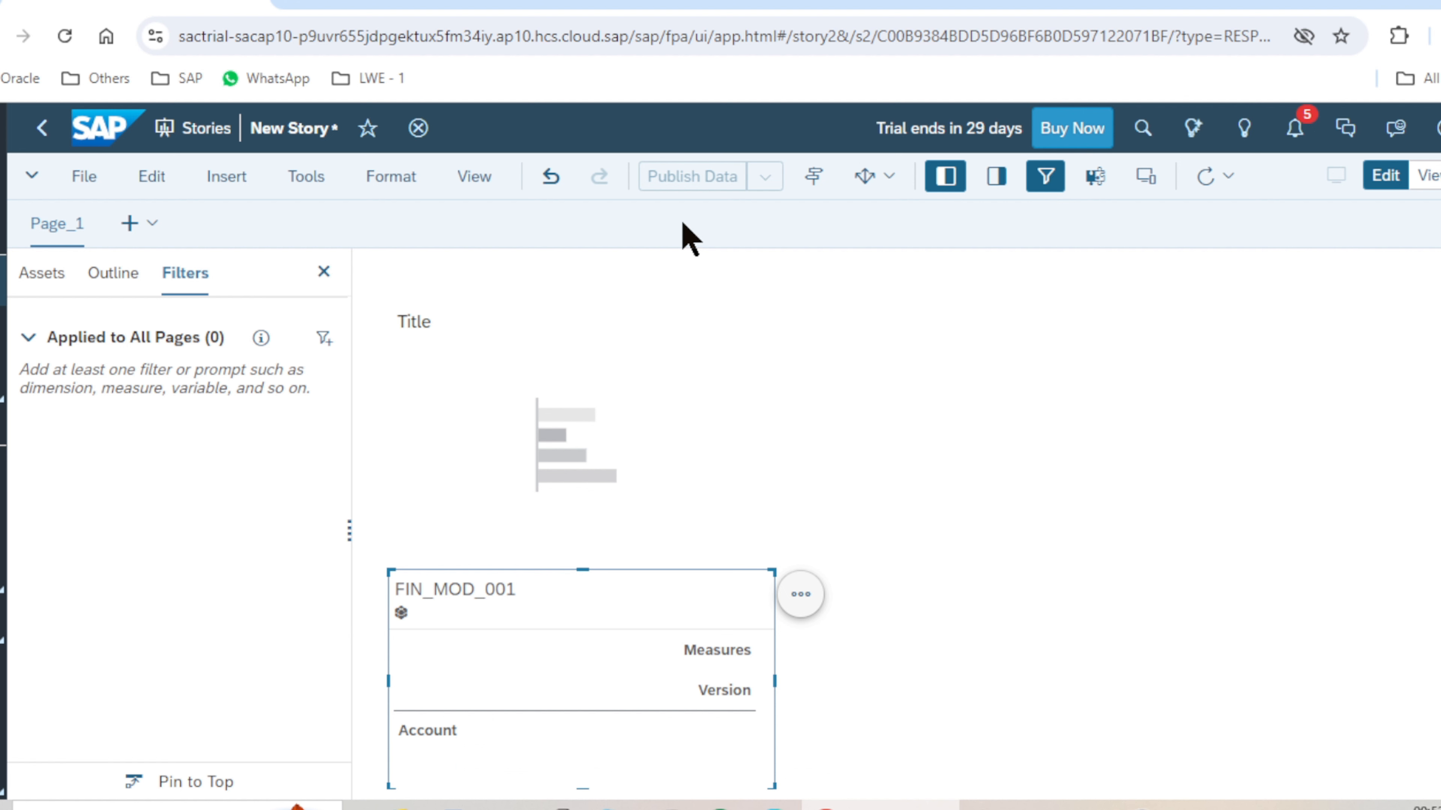
Step: Turn on Advanced Mode and show the Info Panel, reducing its height to leave more room for the canvas
click(487, 186)
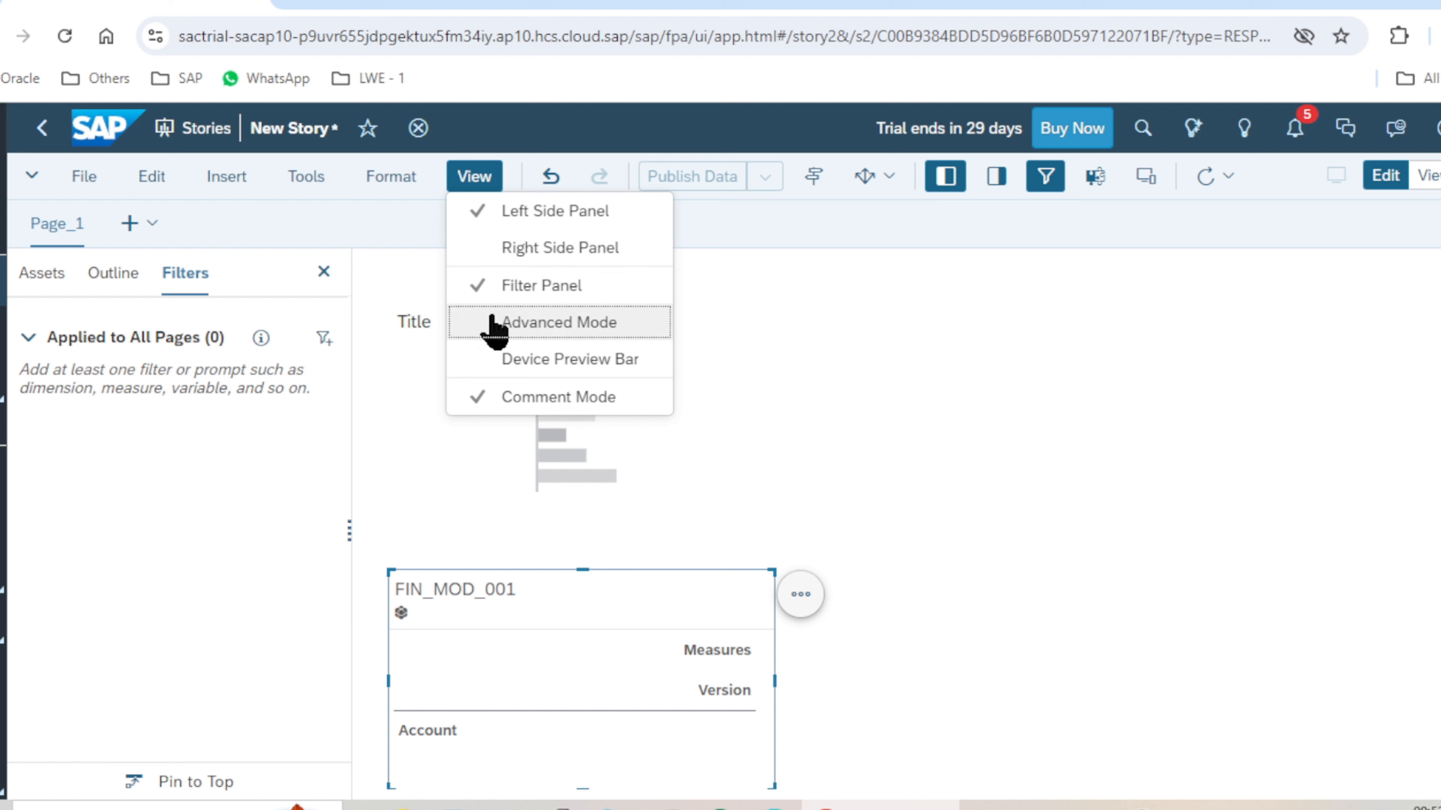
click(491, 327)
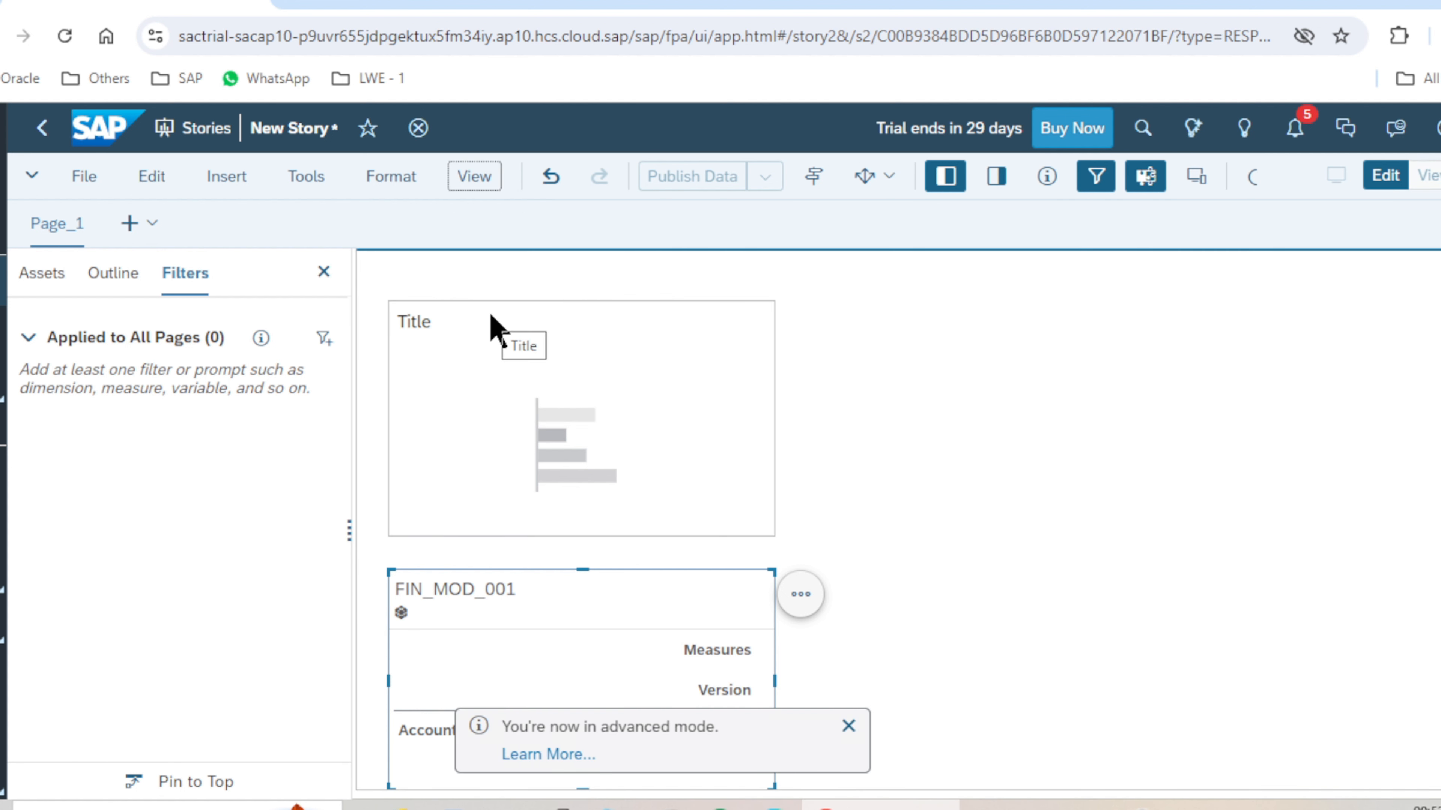
click(479, 180)
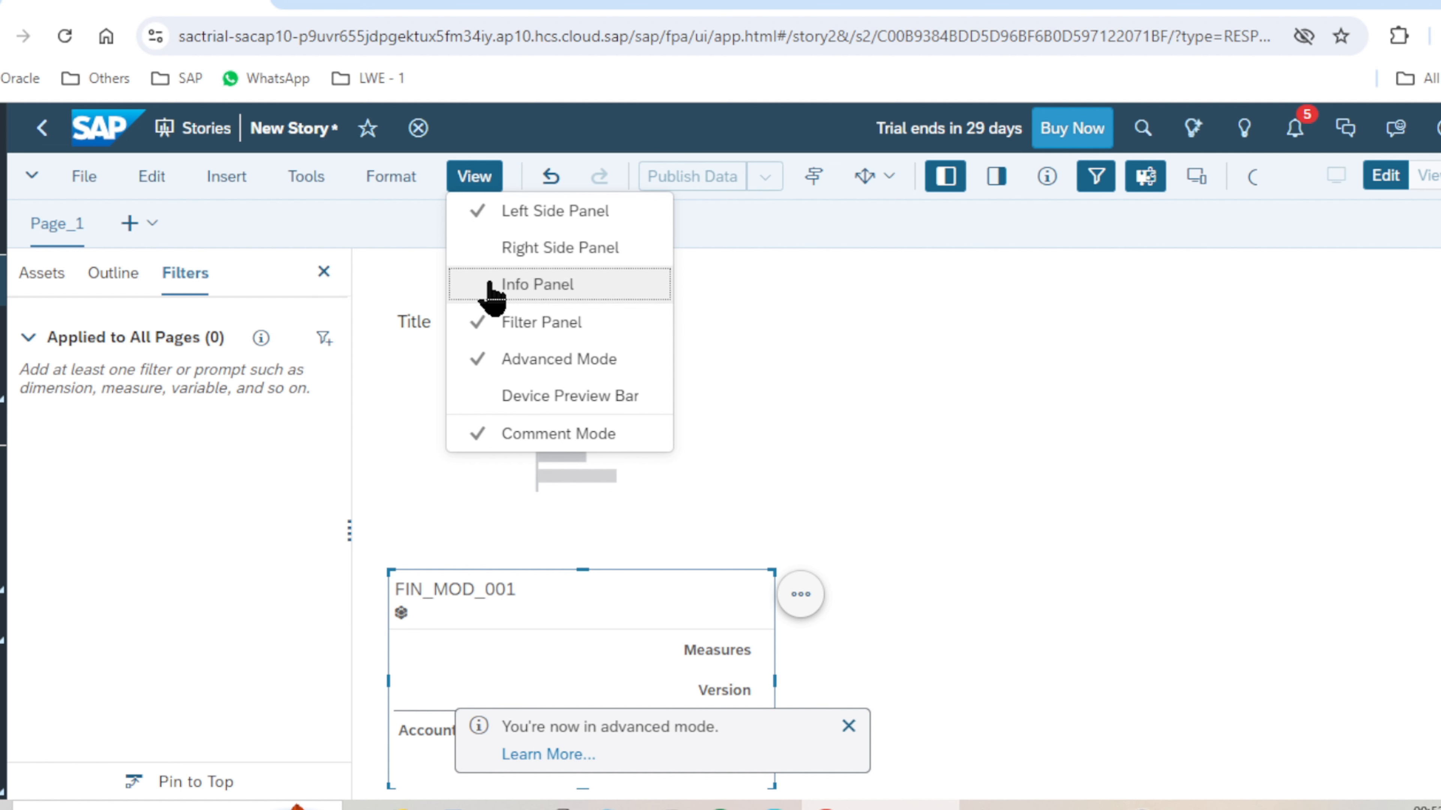
click(479, 295)
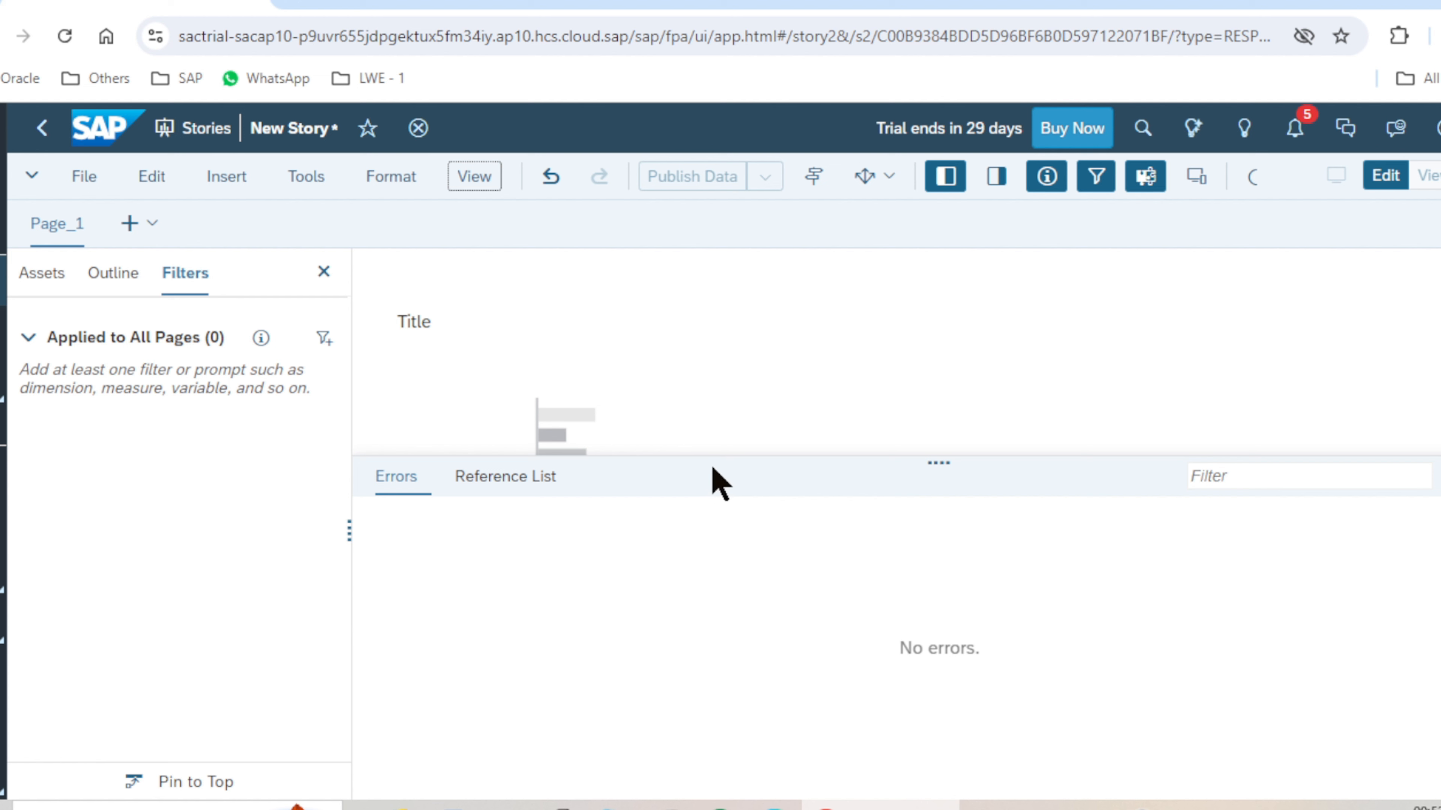
drag(717, 463, 720, 548)
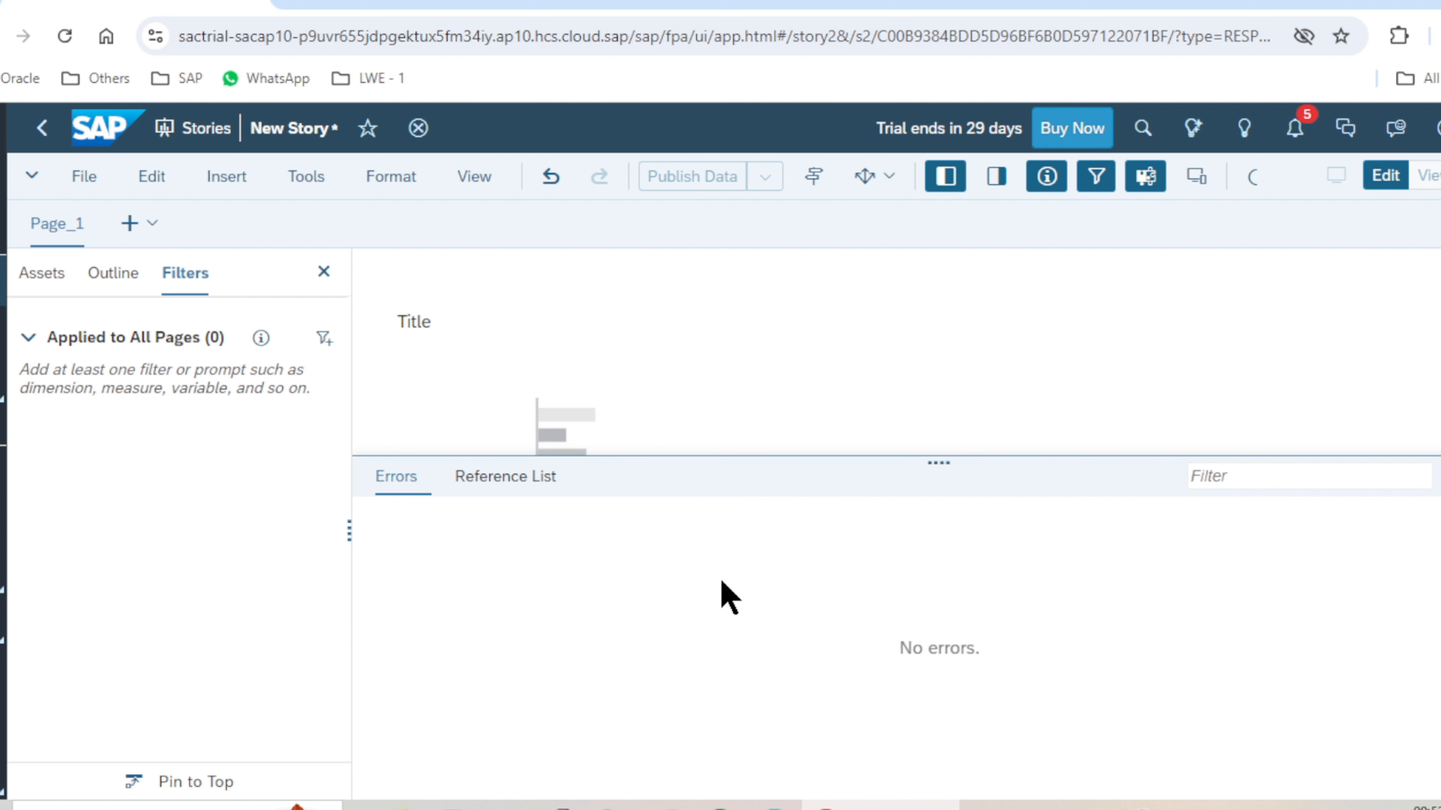
drag(711, 457, 712, 620)
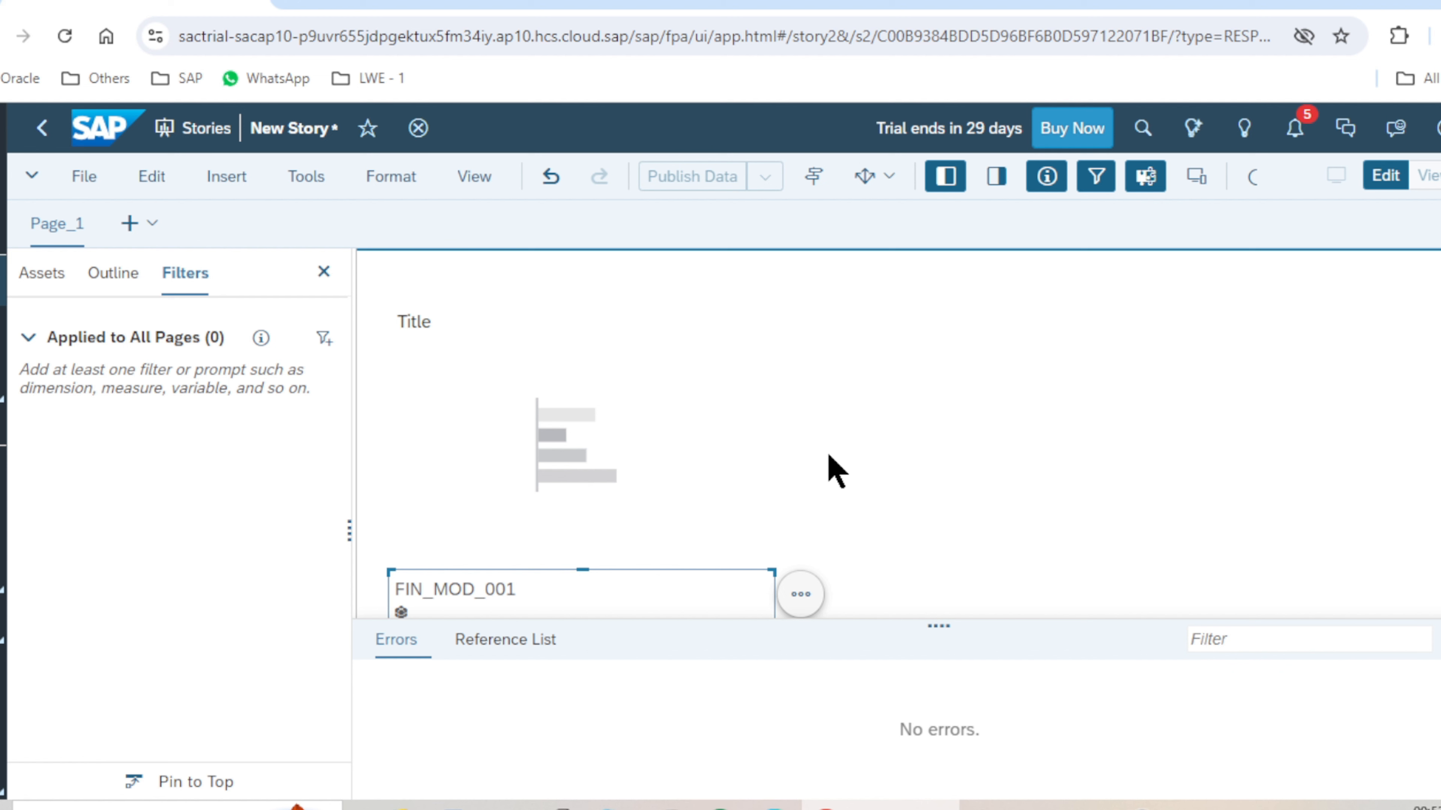
Step: Show the story's outline and move the table up so that it overlaps the chart
click(116, 274)
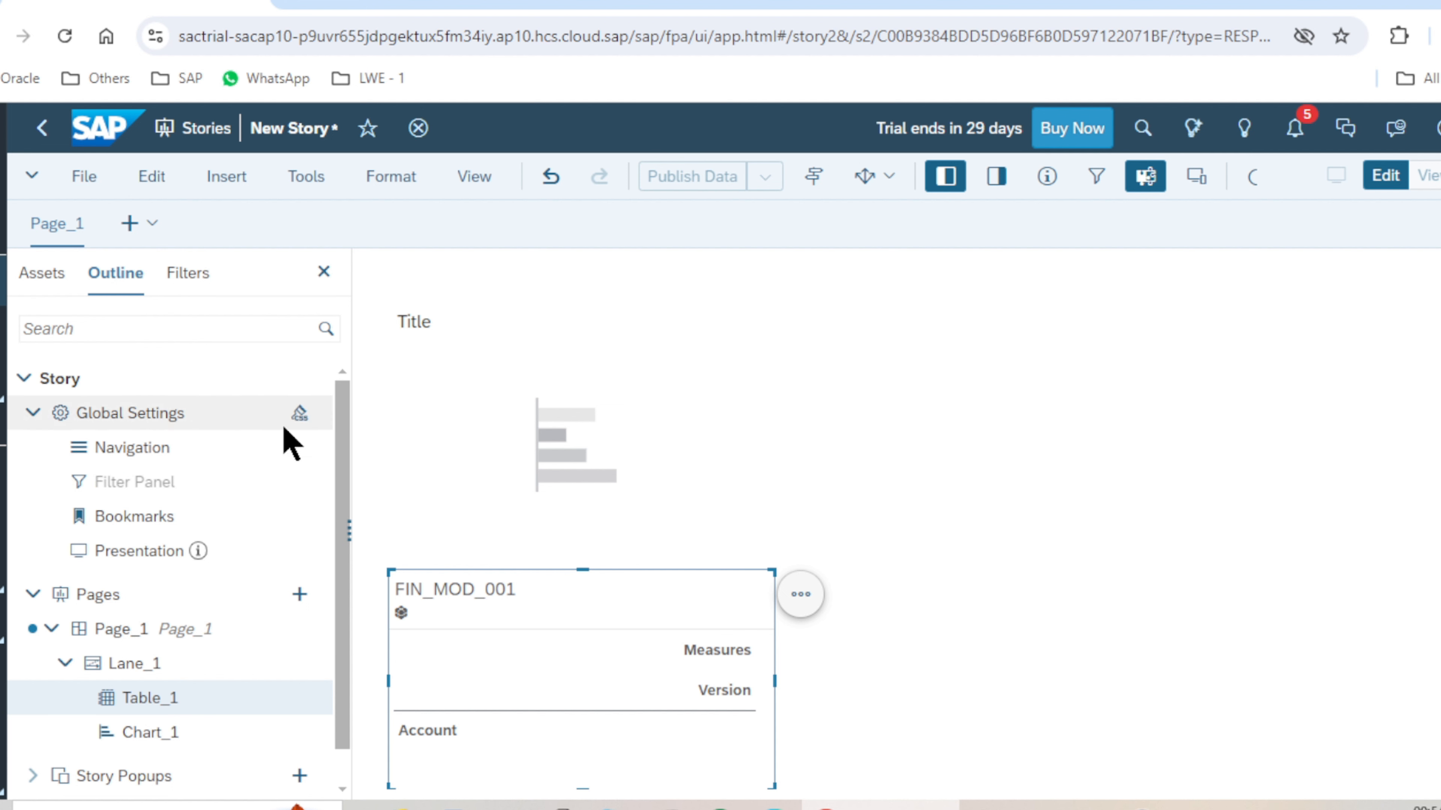
click(638, 657)
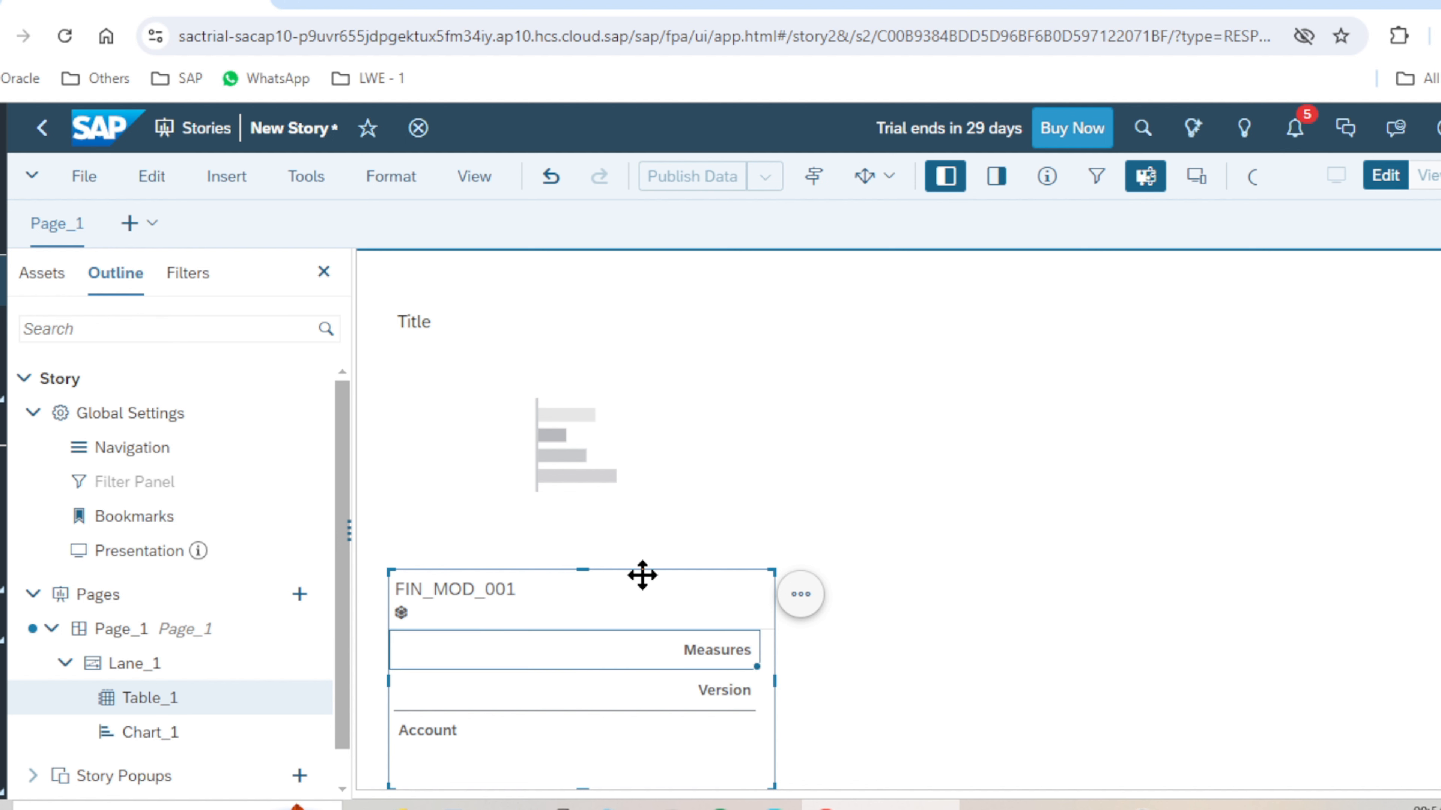
drag(642, 576, 656, 299)
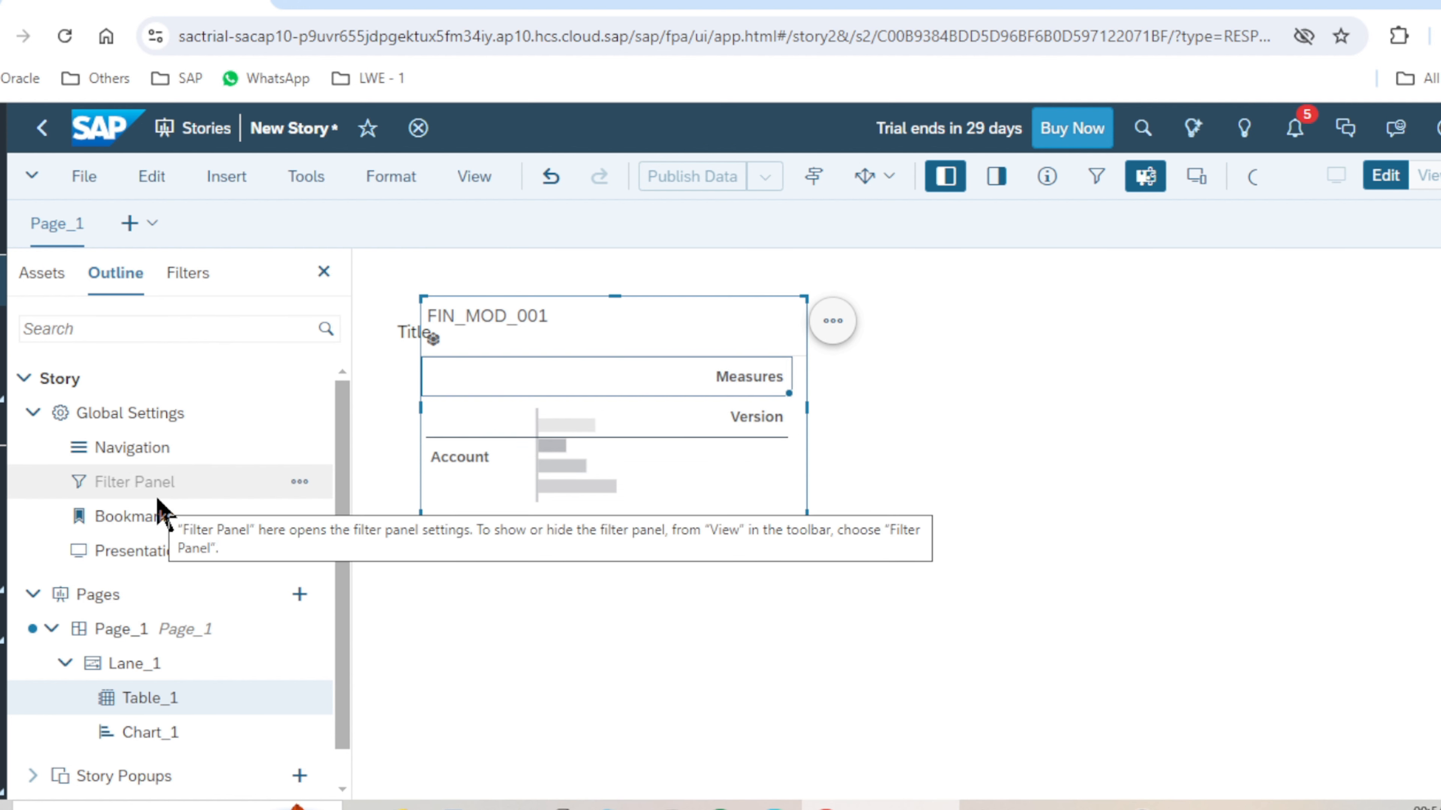
Step: Select Chart_1 and Table_1 in turn from the outline, and move the table back below the chart
scroll(160, 508, down, 1)
scroll(161, 511, down, 1)
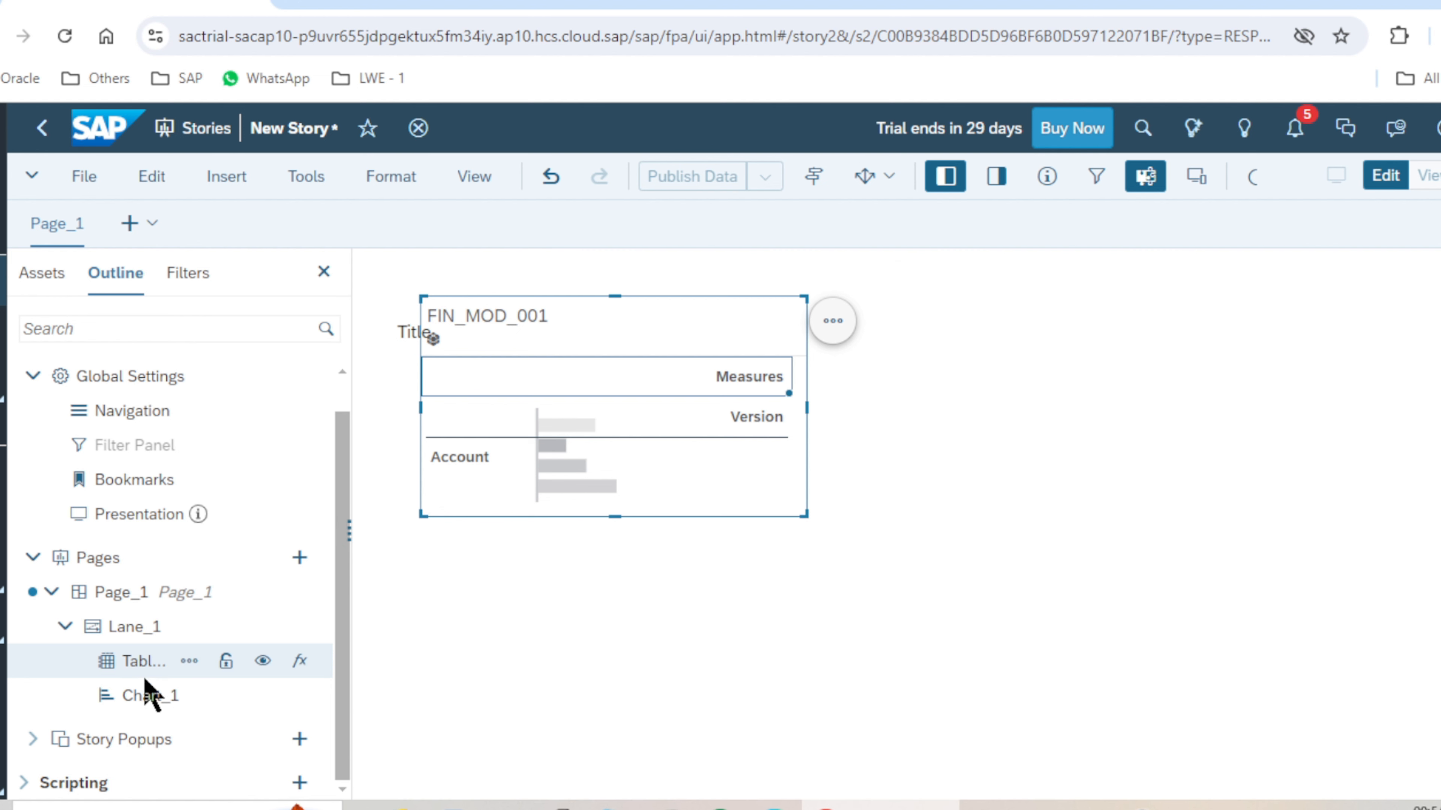
mouse_move(154, 704)
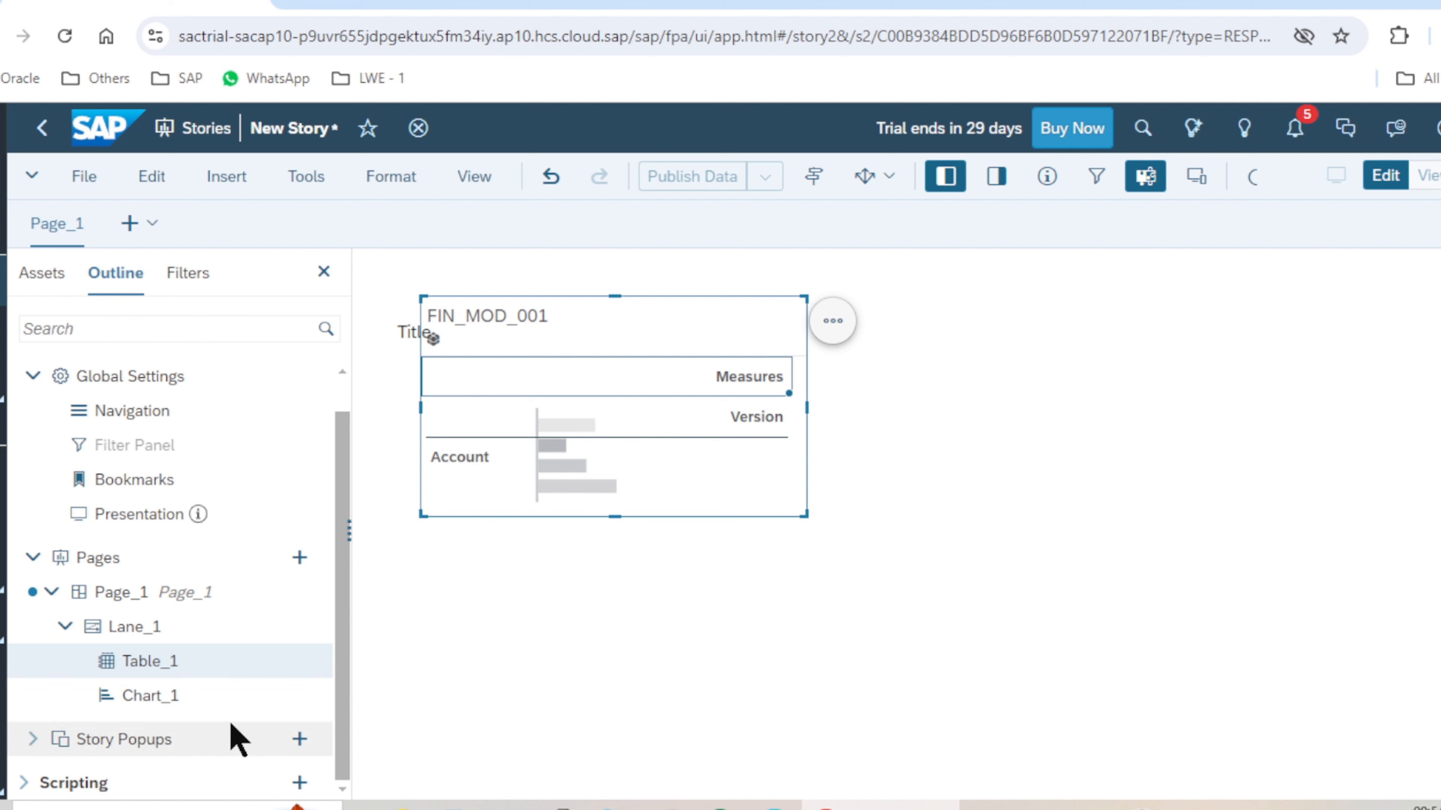
mouse_move(187, 681)
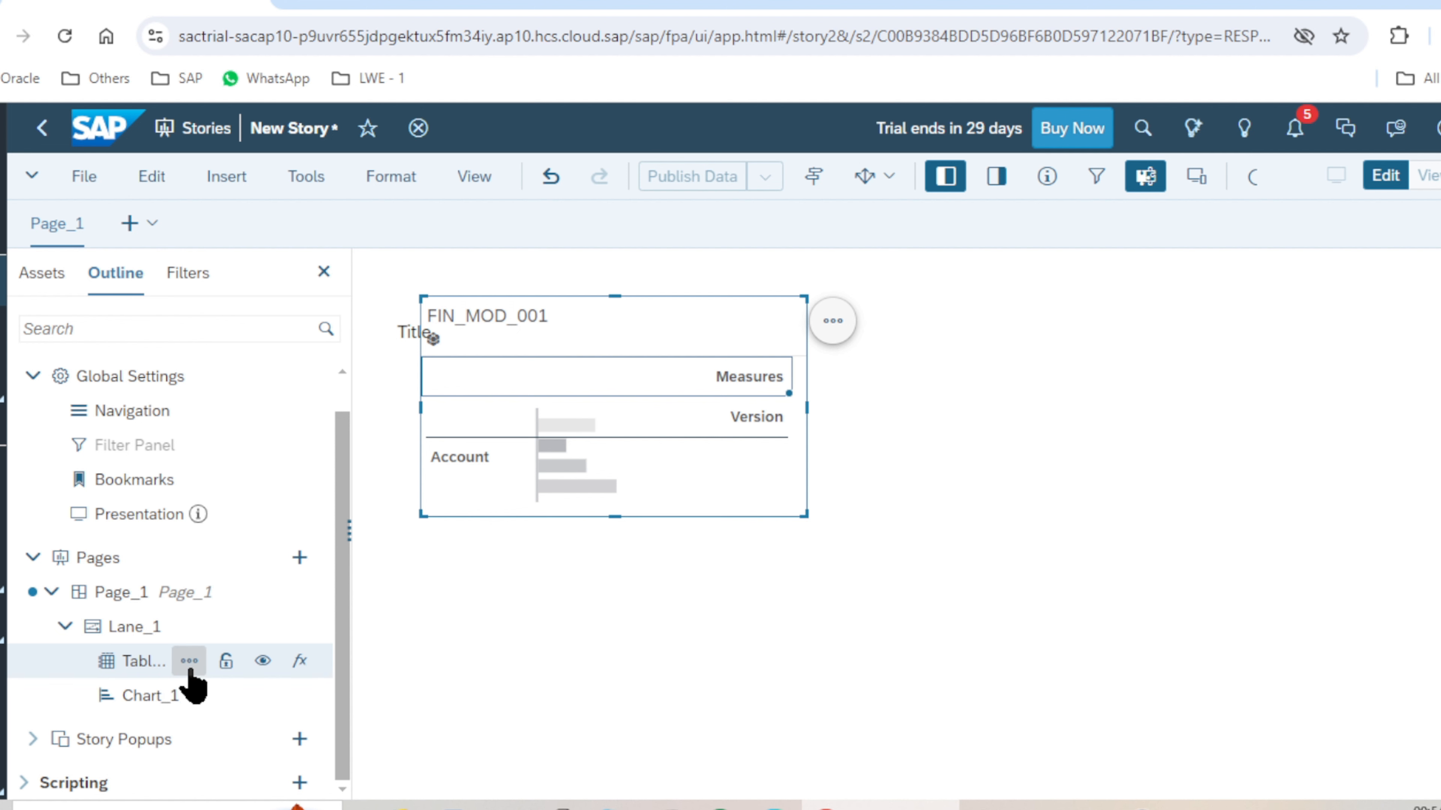
click(140, 703)
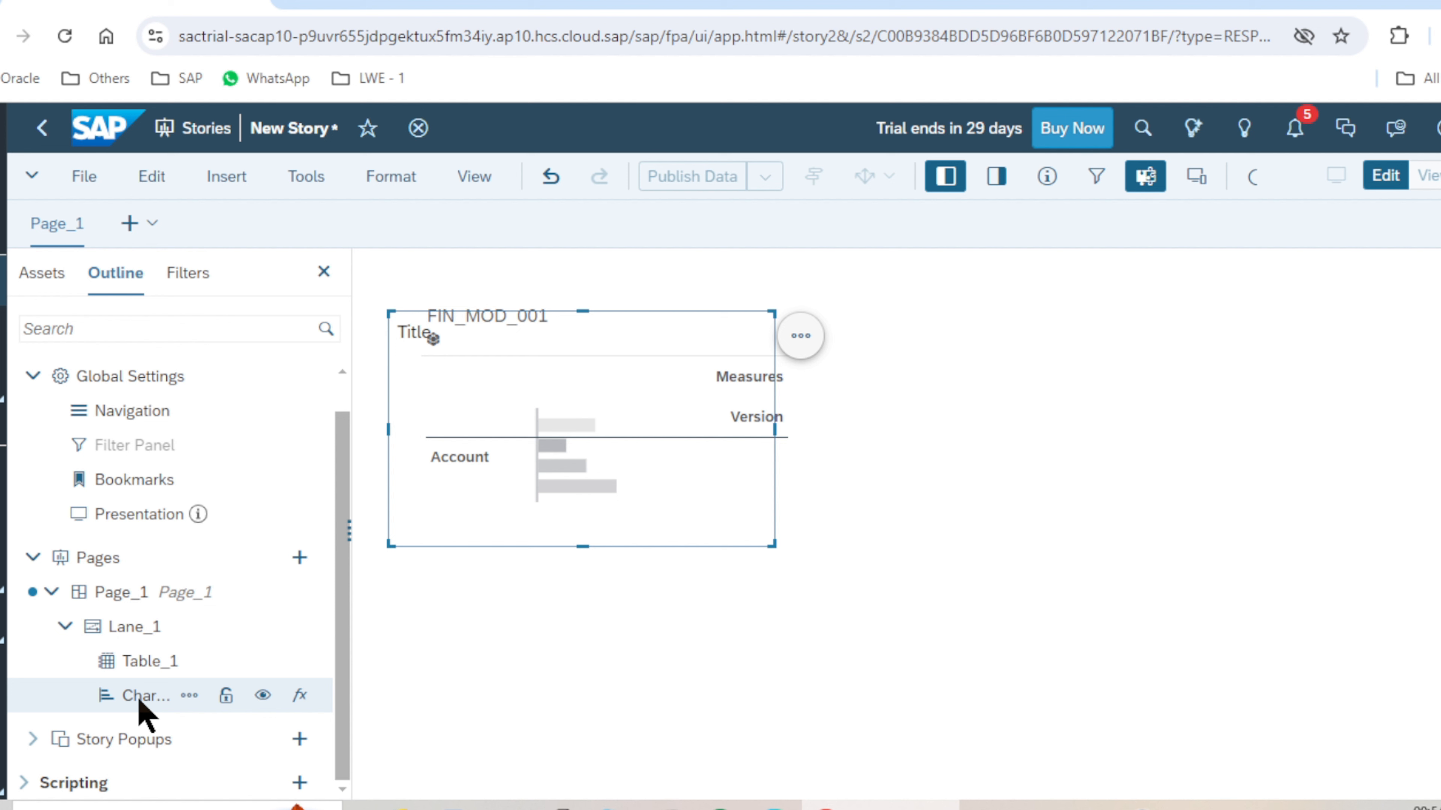
click(134, 664)
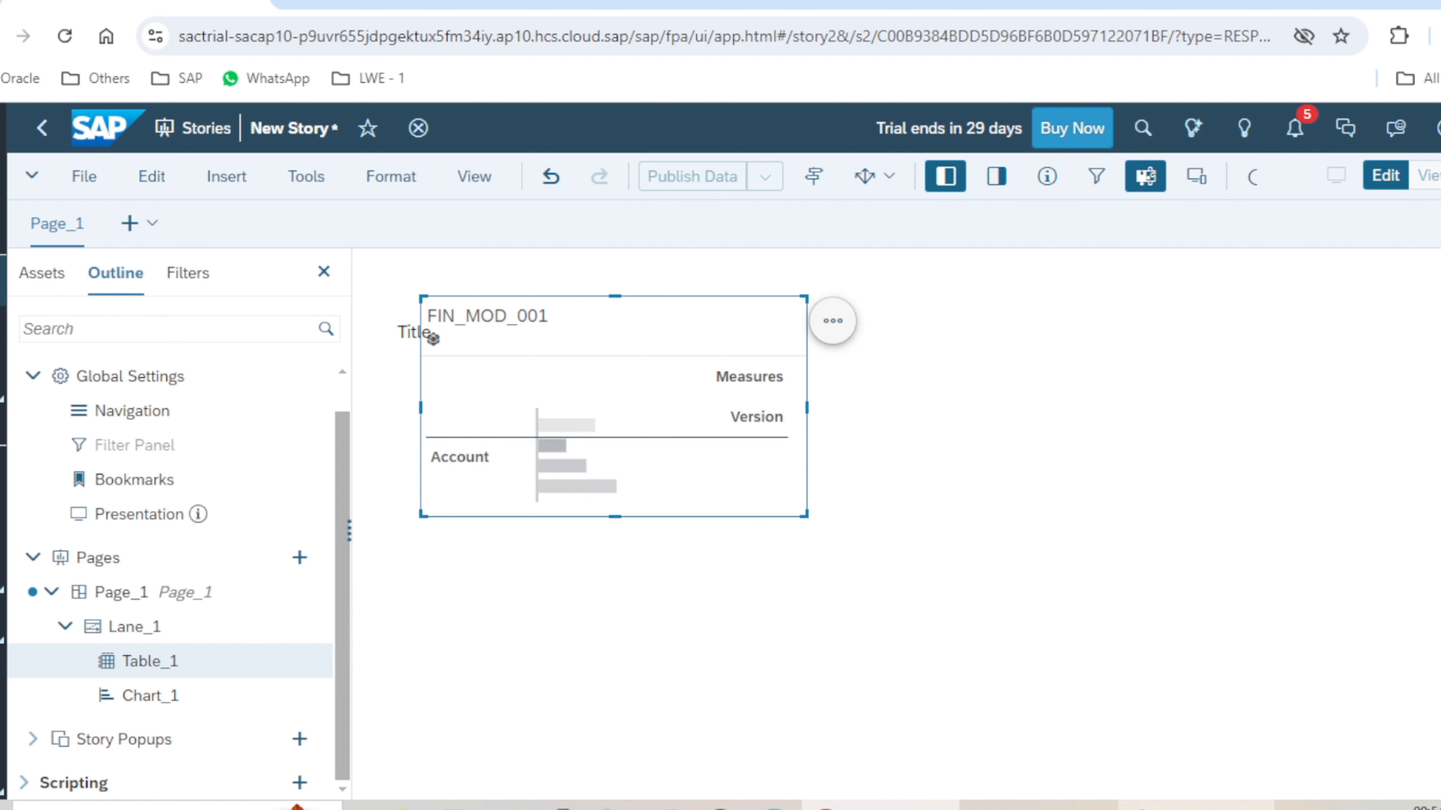
drag(611, 310, 578, 593)
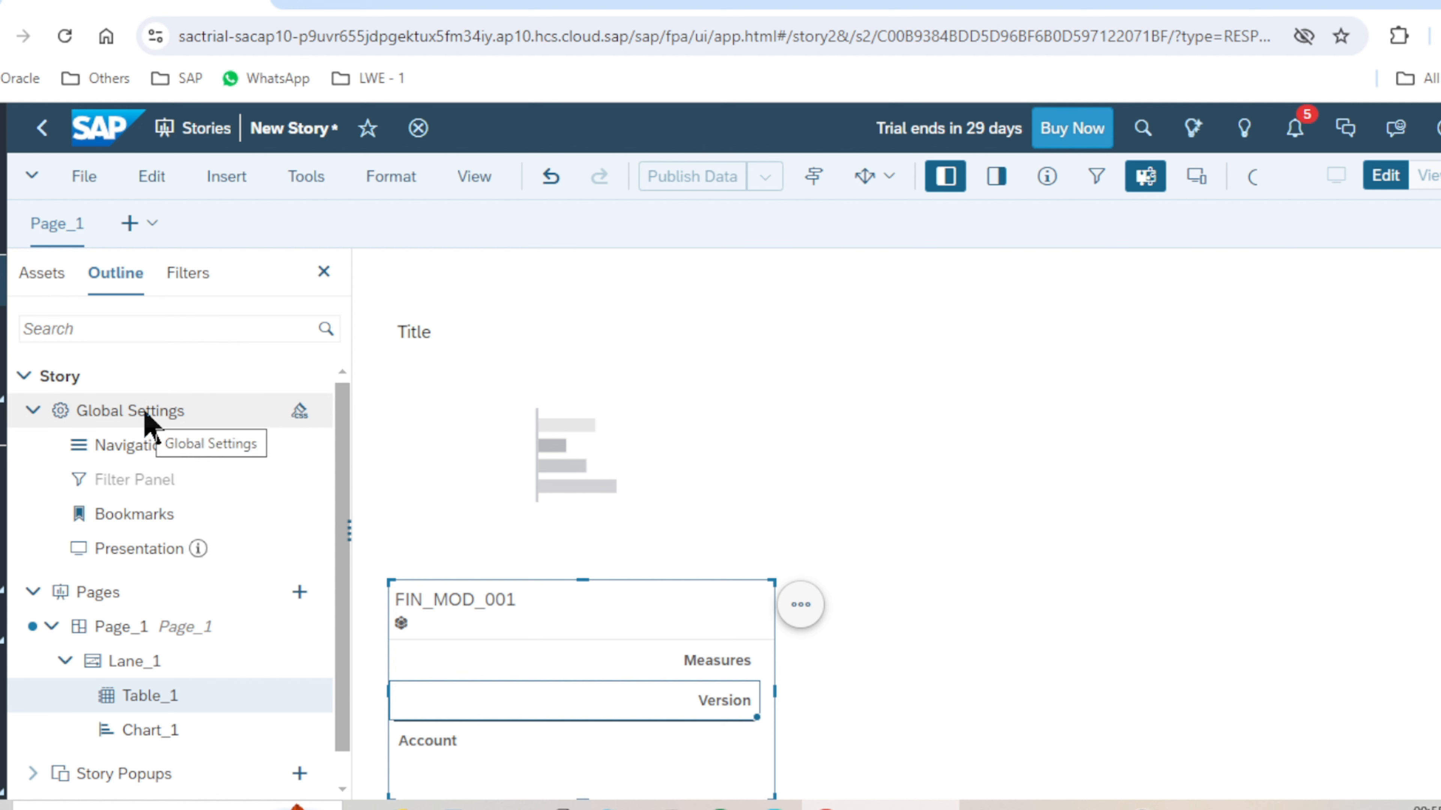
Step: Review the story's Global Settings for CSS class, loading indicator, scheduled publication and planning, and close them
click(146, 418)
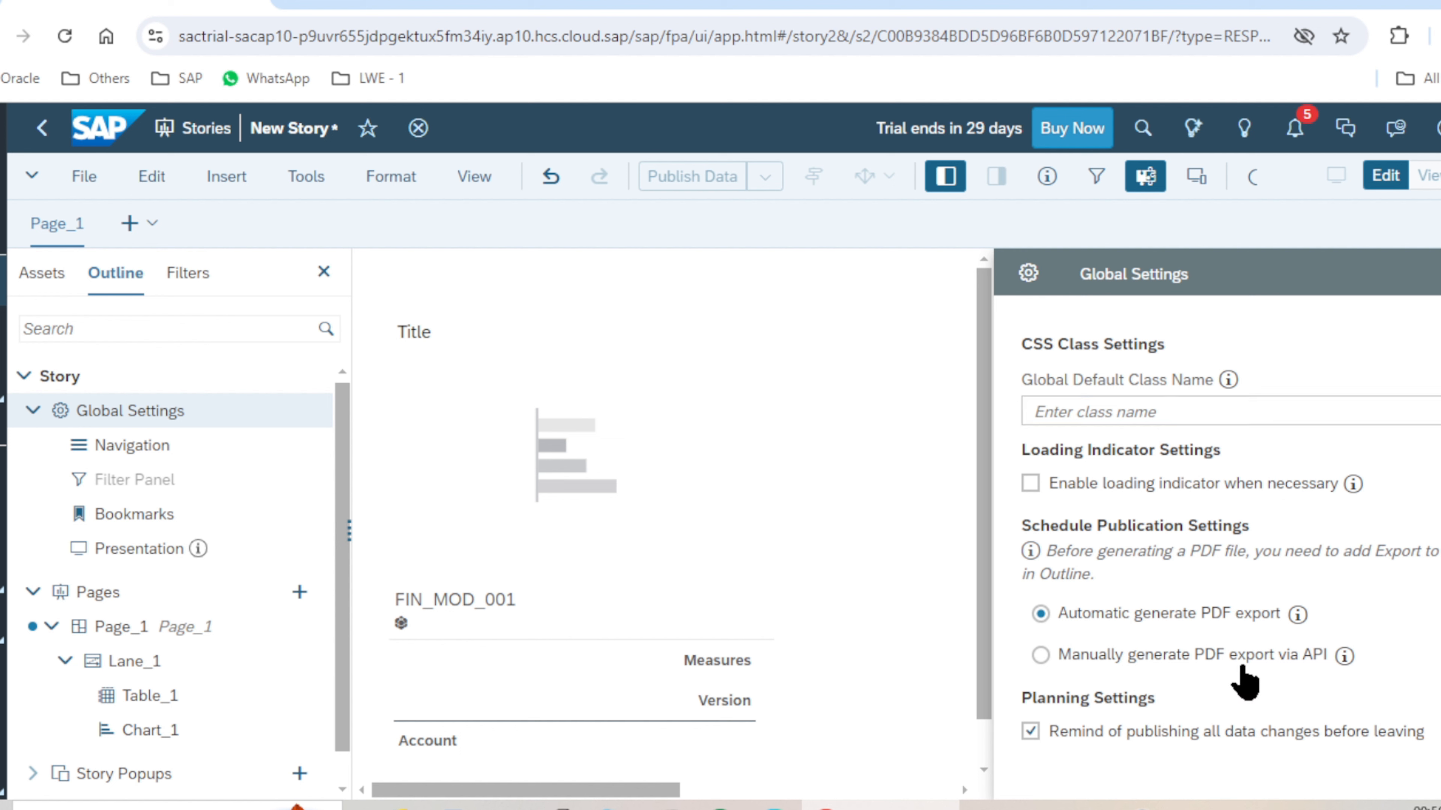
scroll(1251, 548, down, 1)
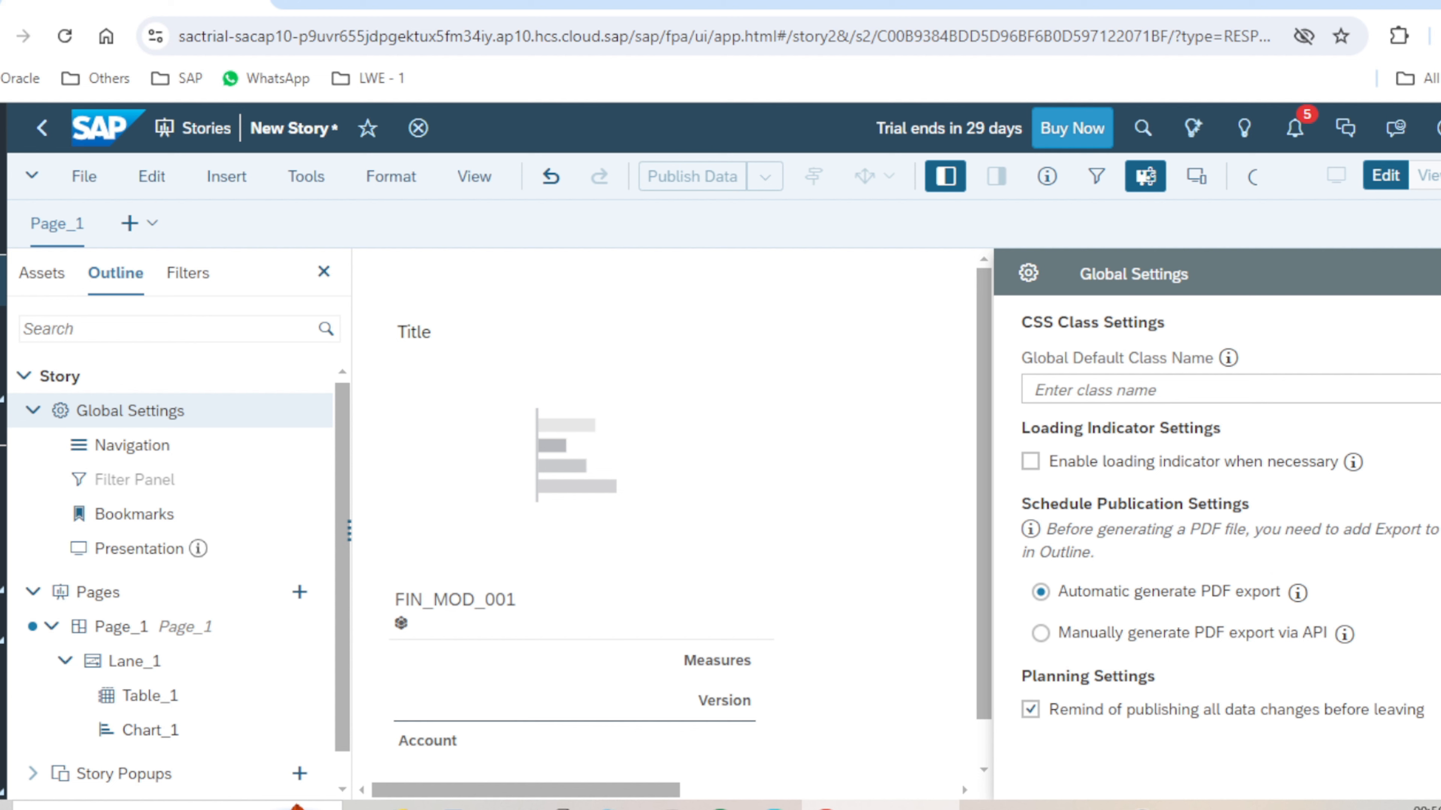
click(1435, 778)
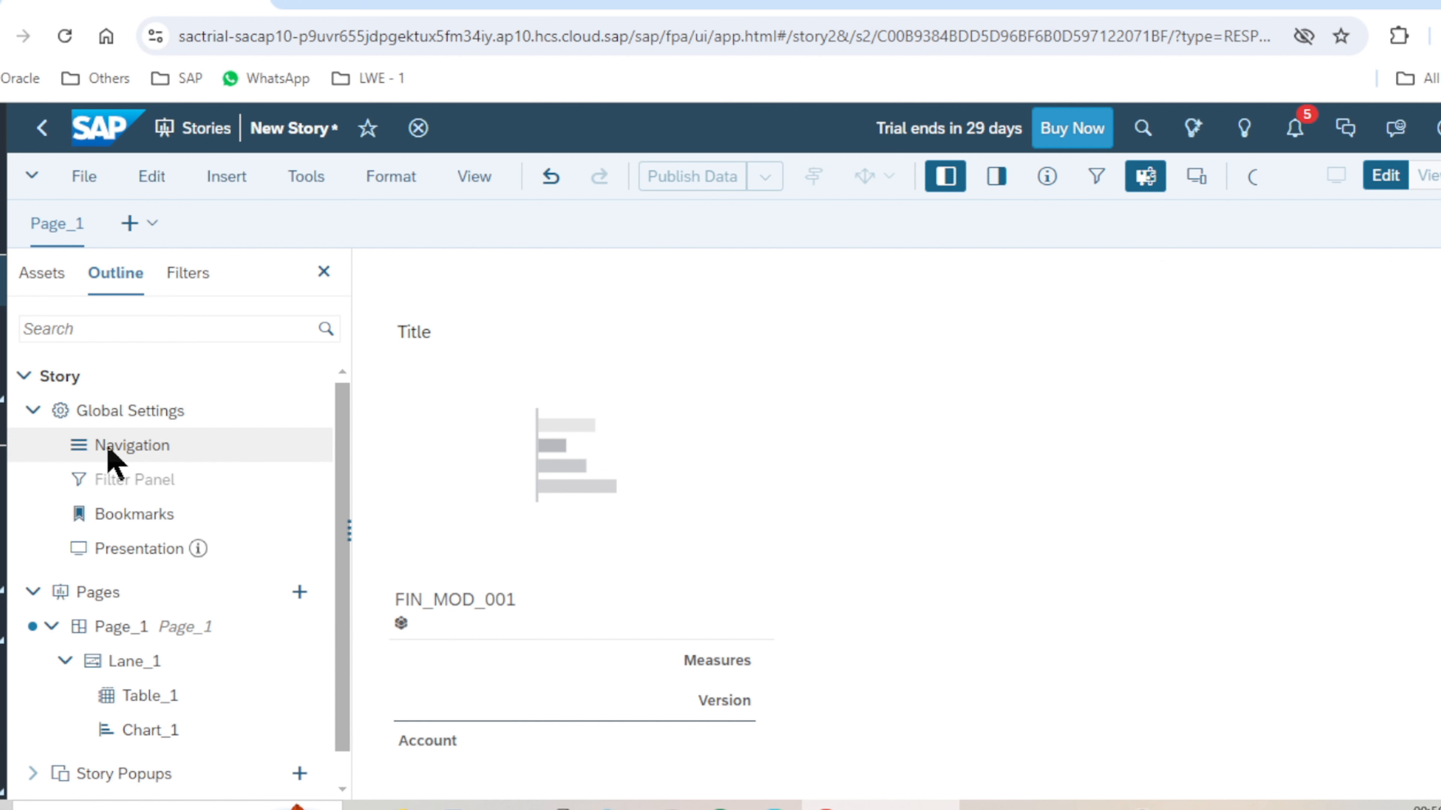
Step: Override the story's default navigation type, try Dropdown, None and Tabs in turn, and switch the override back off
click(119, 446)
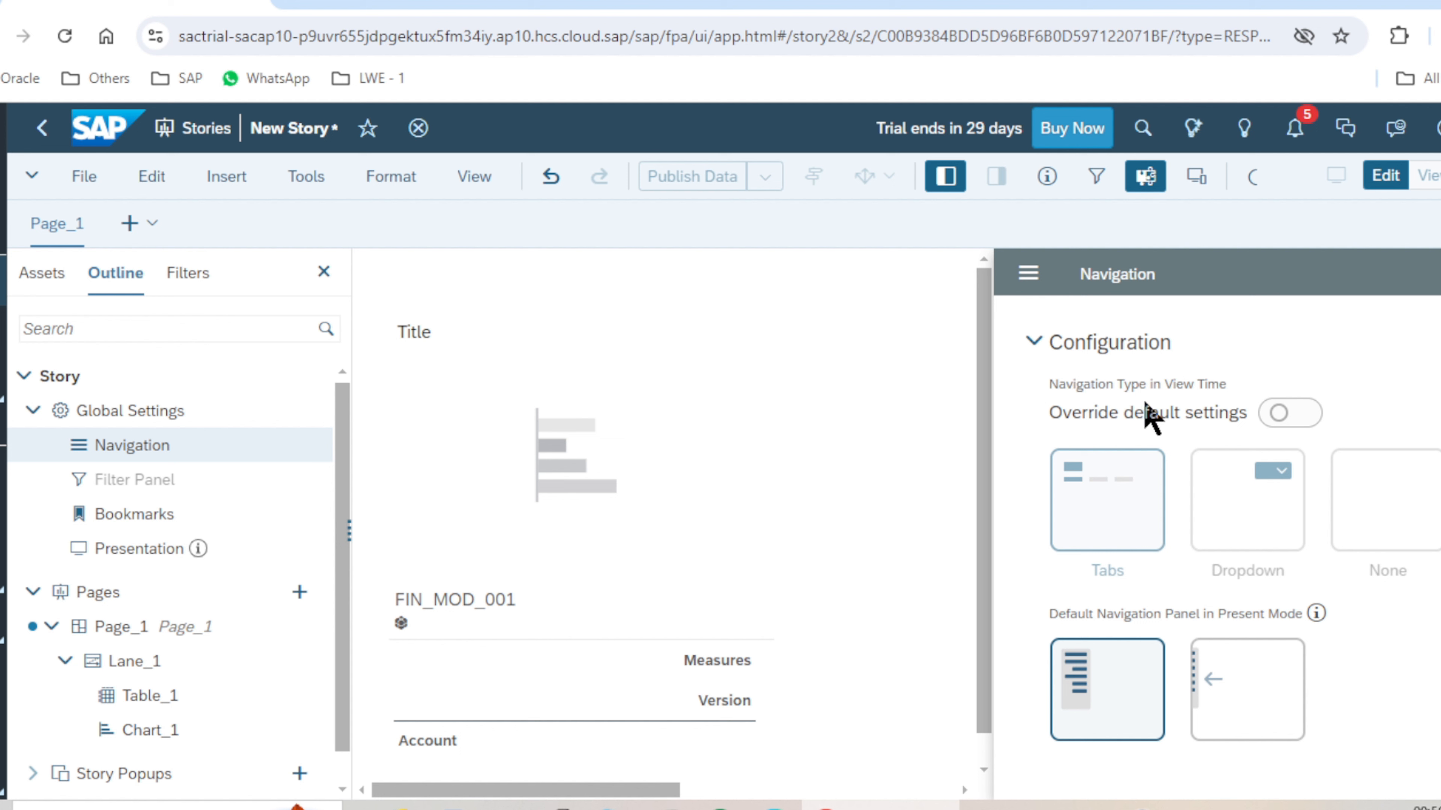
click(1300, 414)
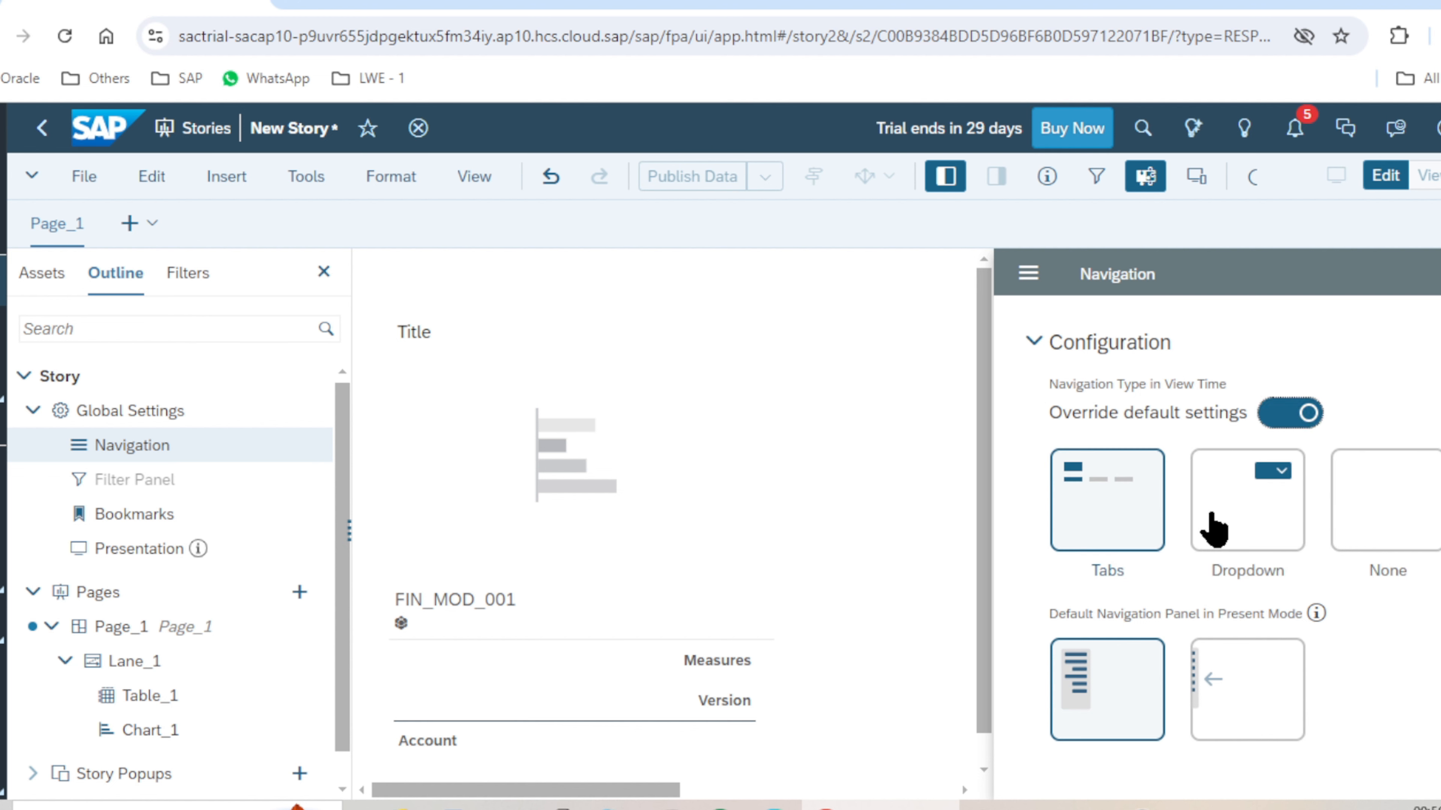
click(1237, 514)
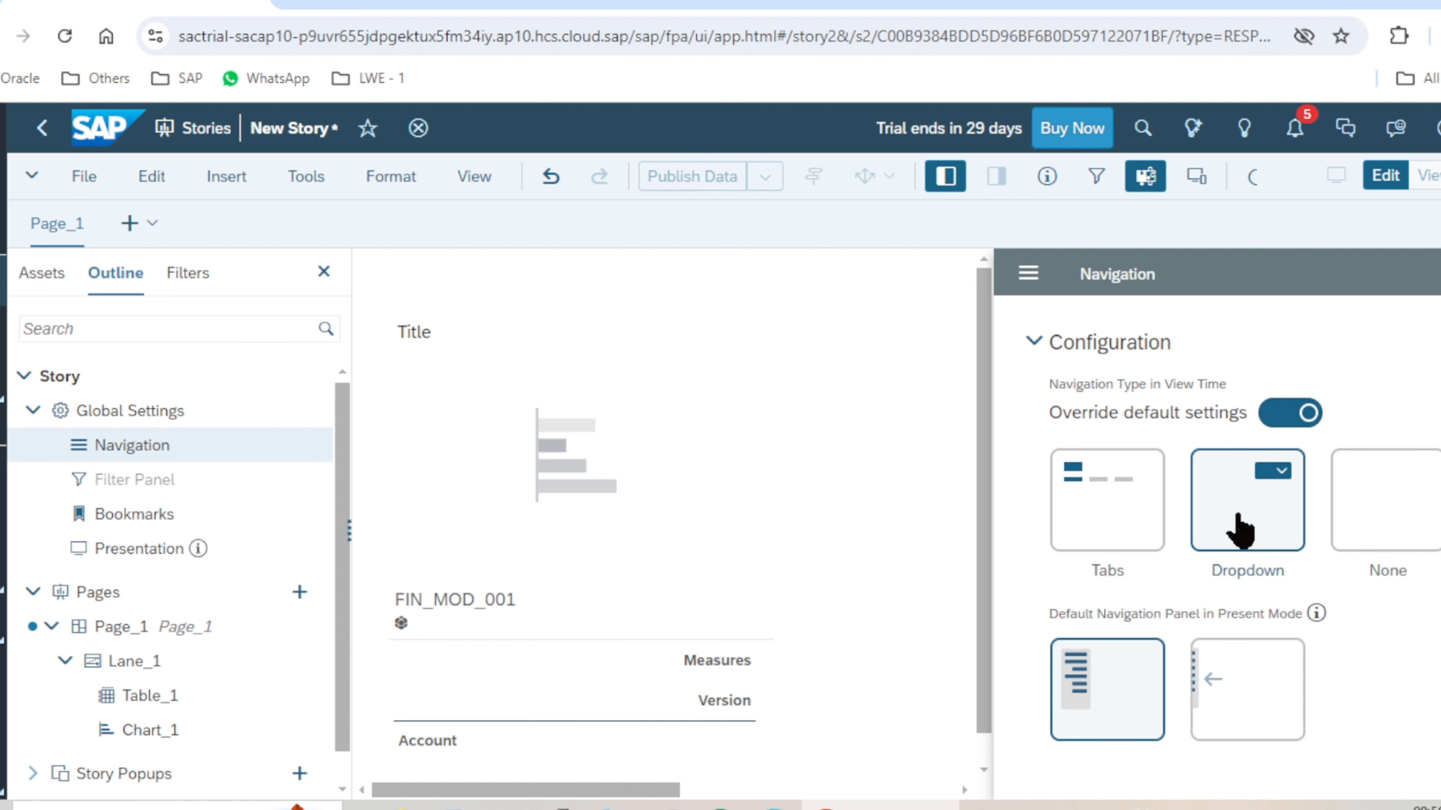
click(1399, 511)
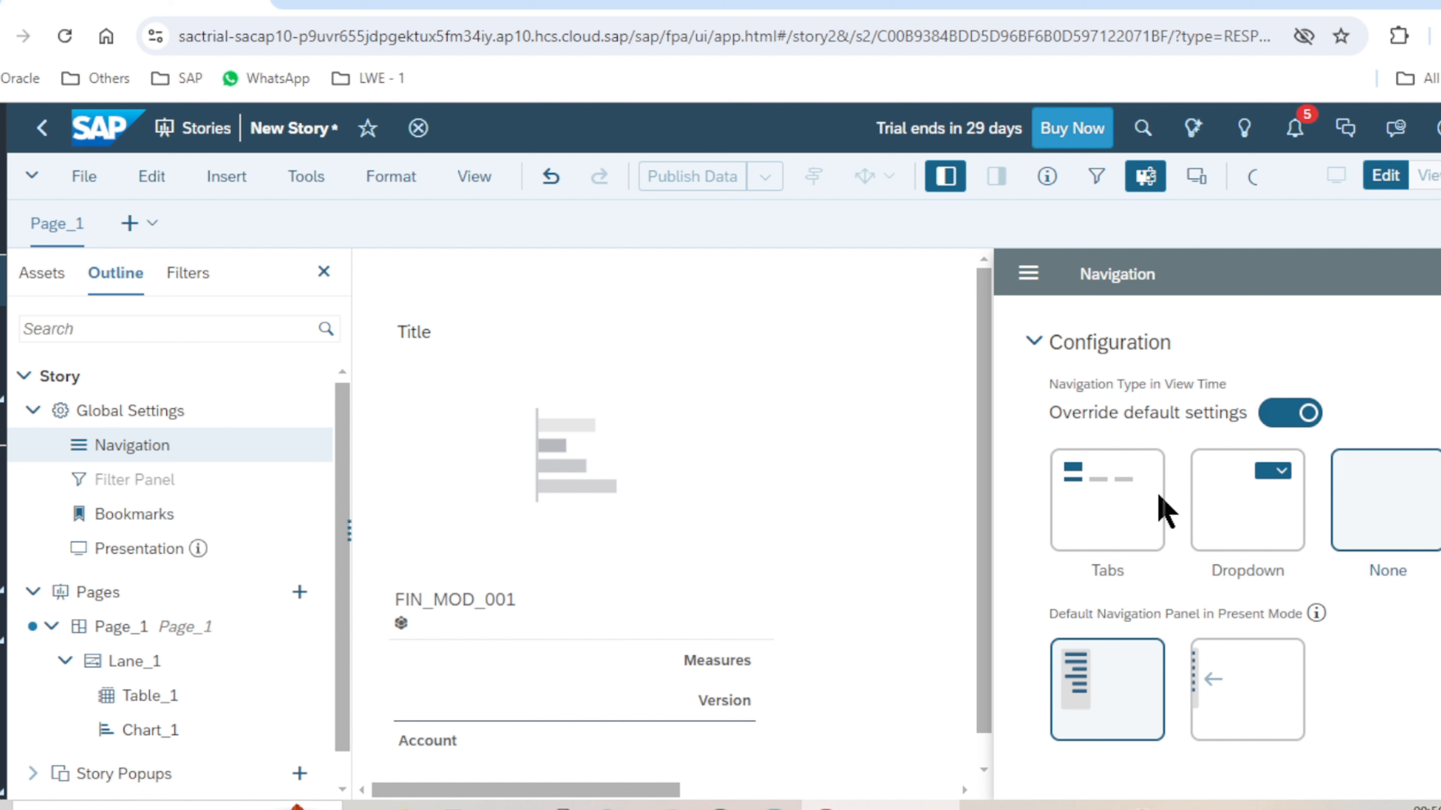
click(1130, 510)
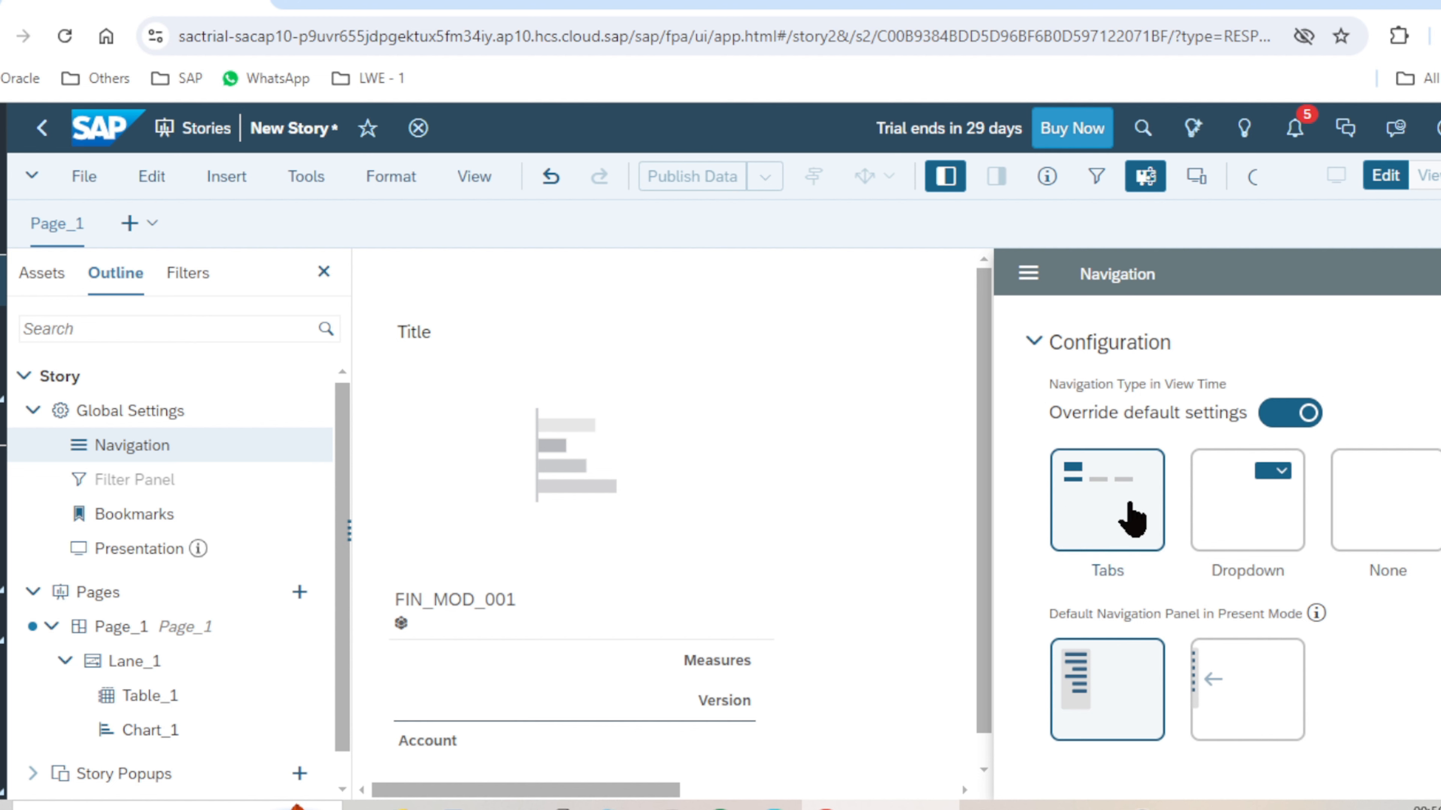
click(1264, 421)
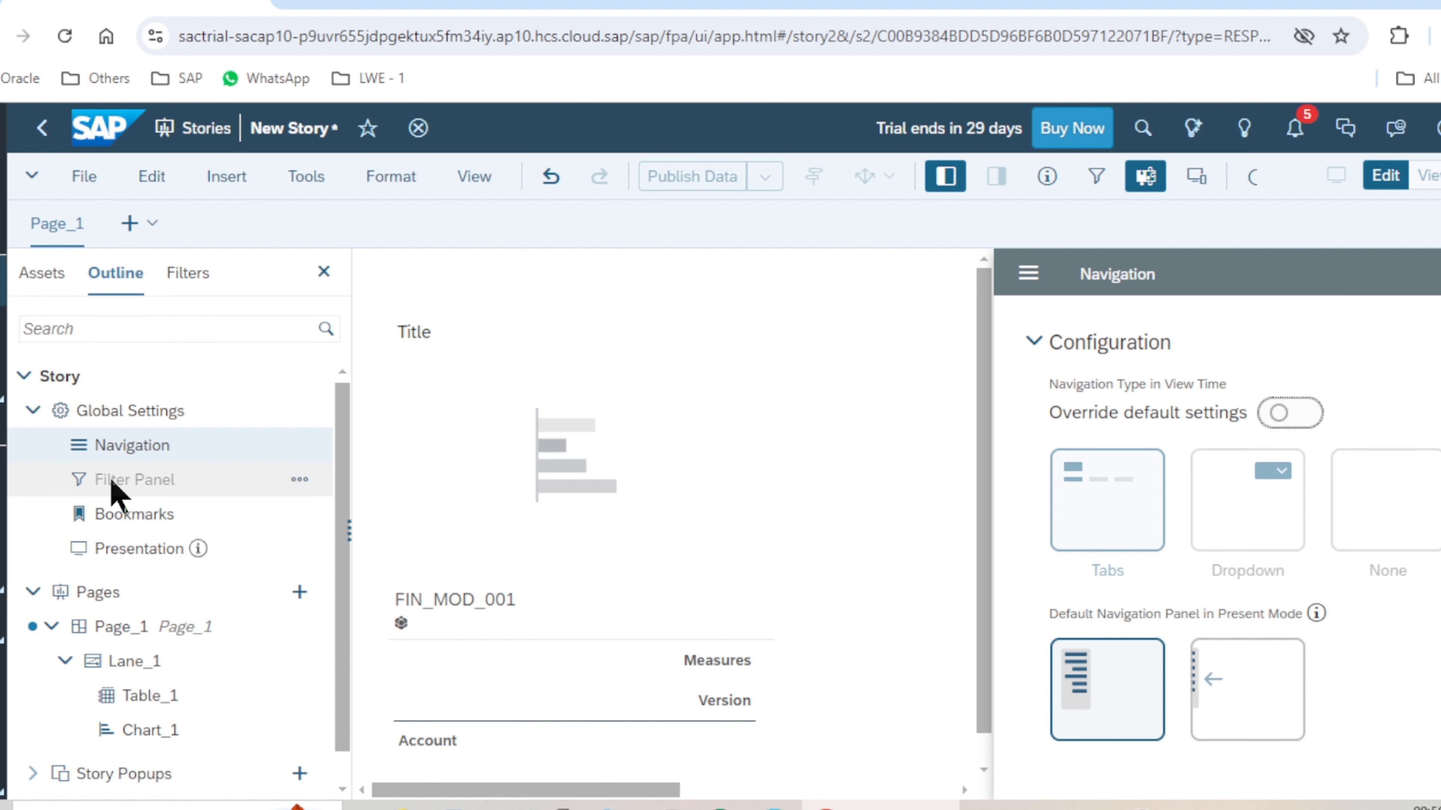
Step: Review the story's Filter Panel, Bookmarks and Presentation settings from the outline, closing the Presentation Settings by saving
click(122, 488)
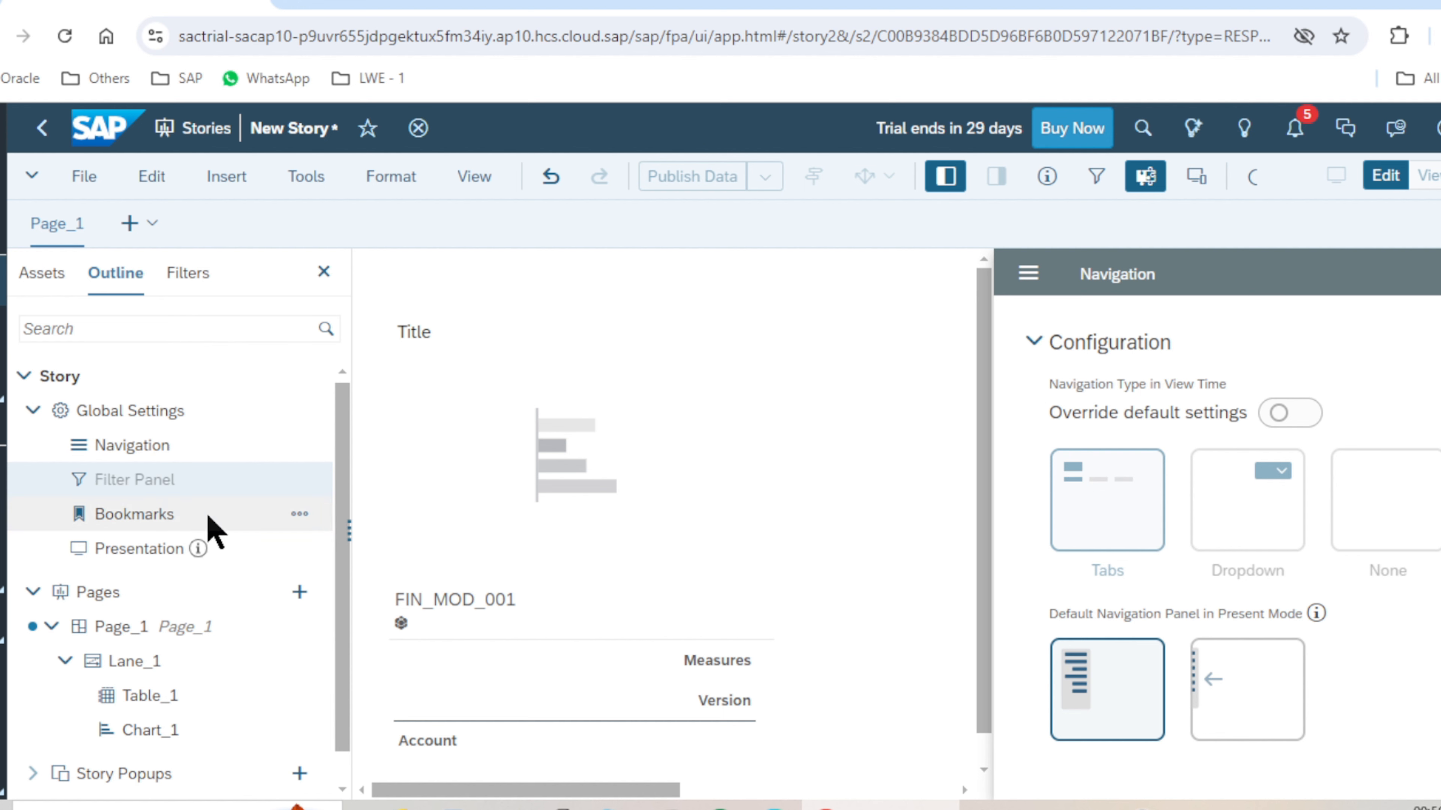
click(299, 480)
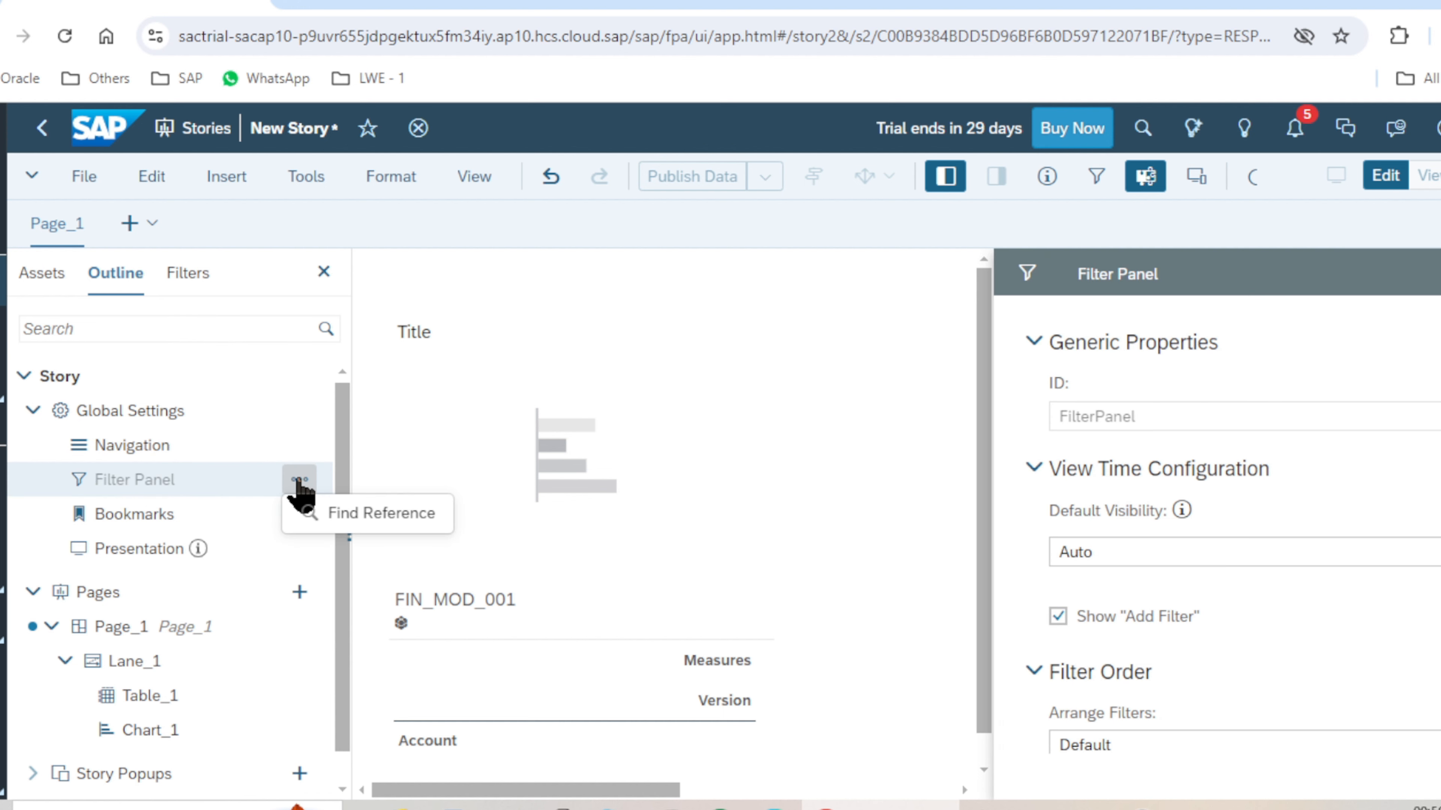
click(154, 514)
click(155, 513)
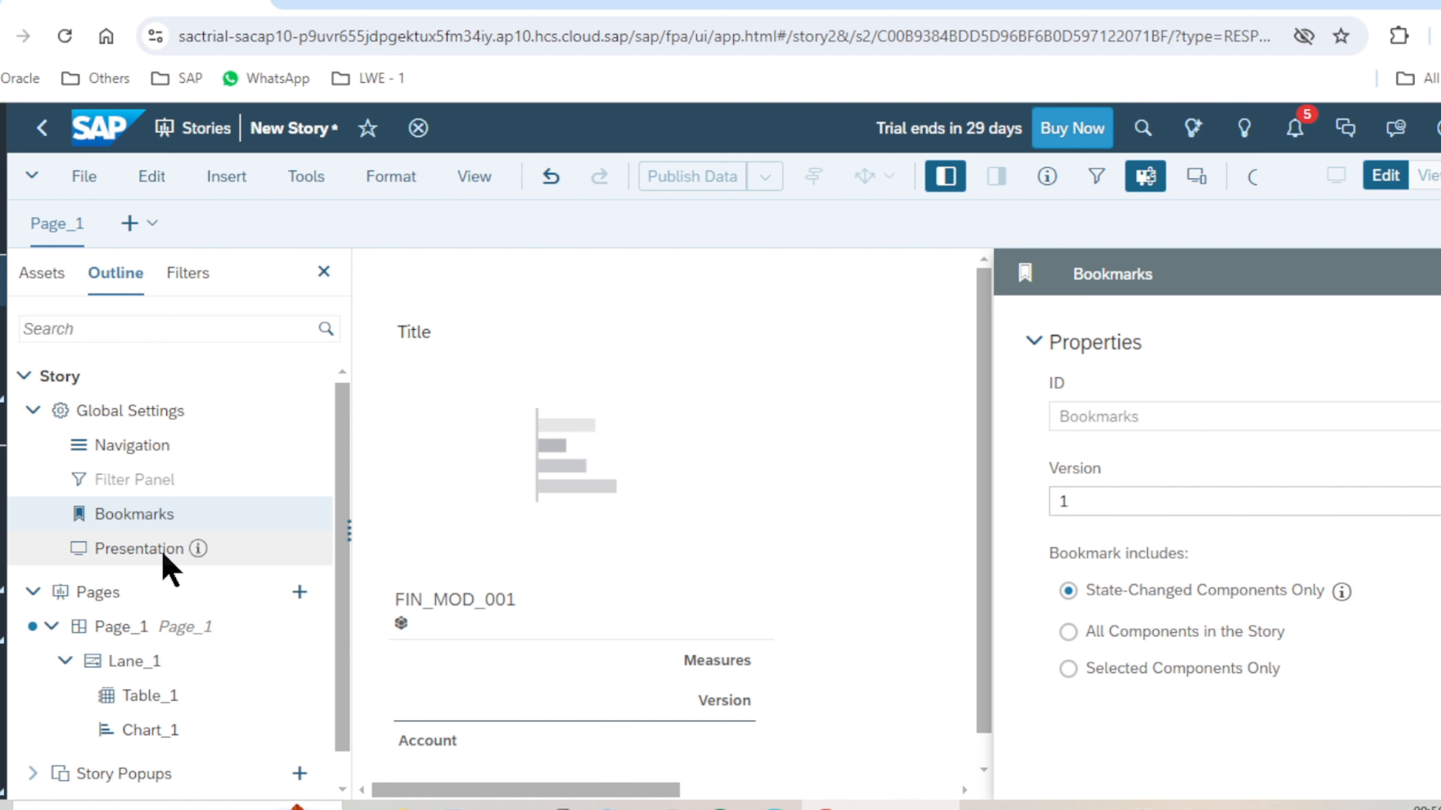
click(139, 548)
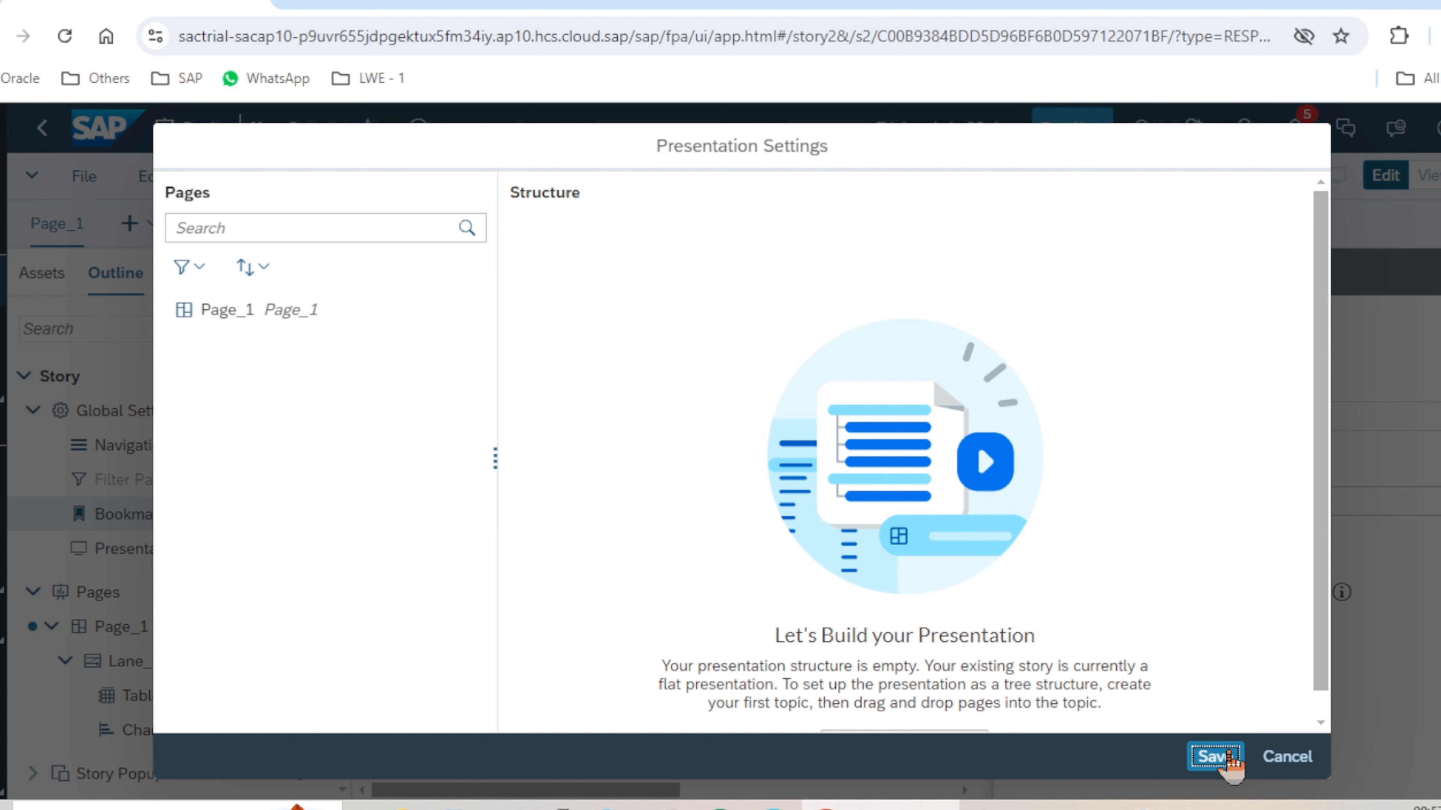
click(1215, 757)
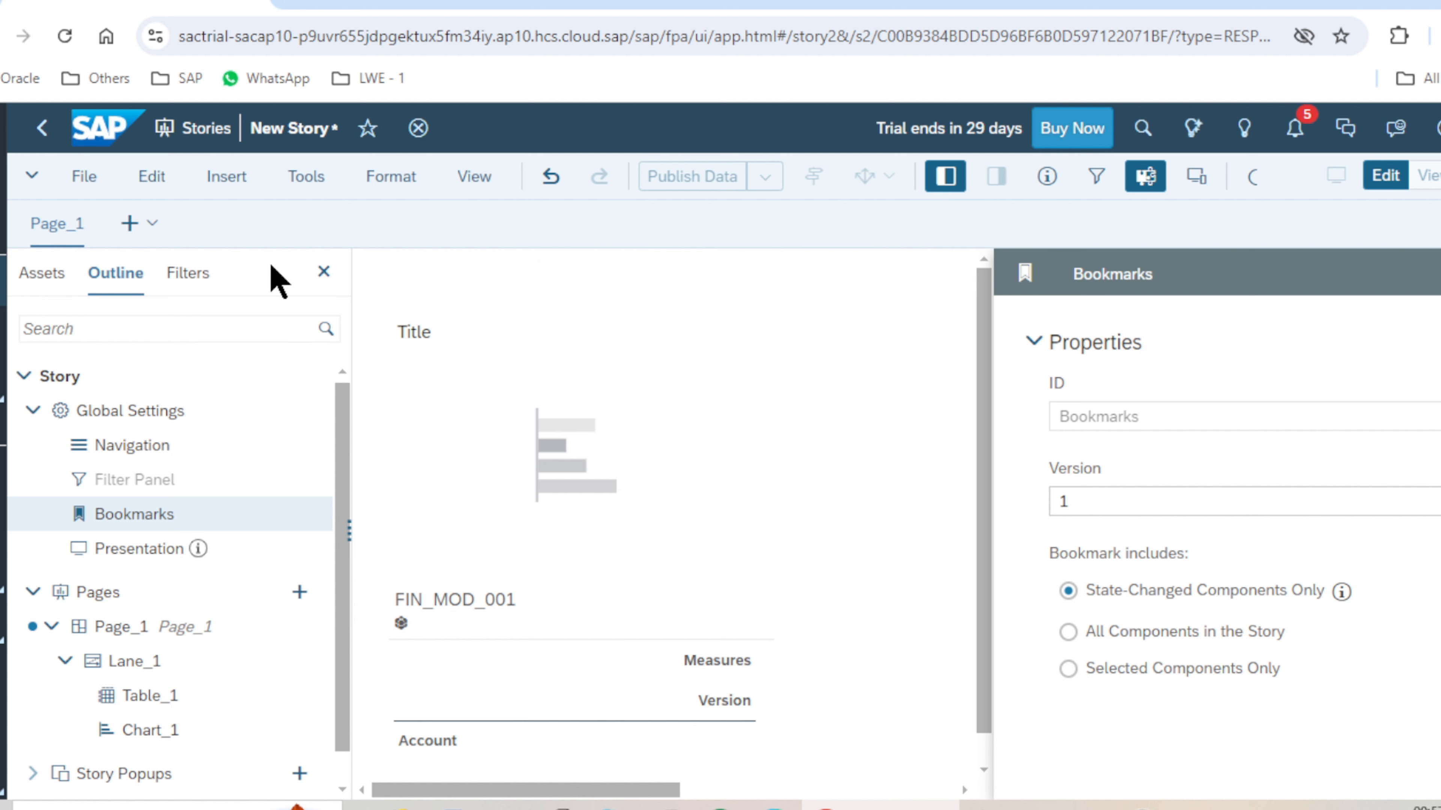
Step: Show the View Time Settings options available within the story settings
click(82, 180)
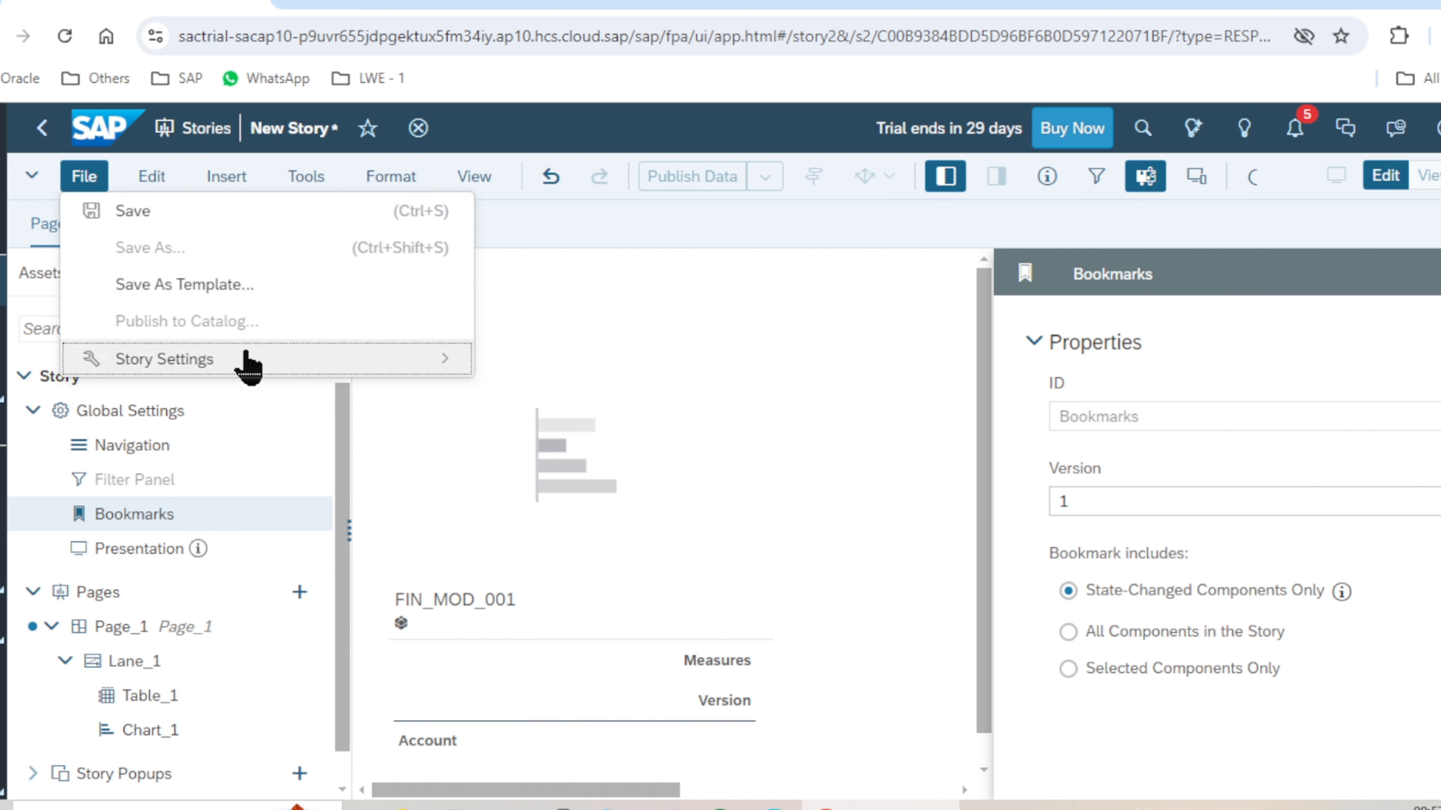
mouse_move(257, 366)
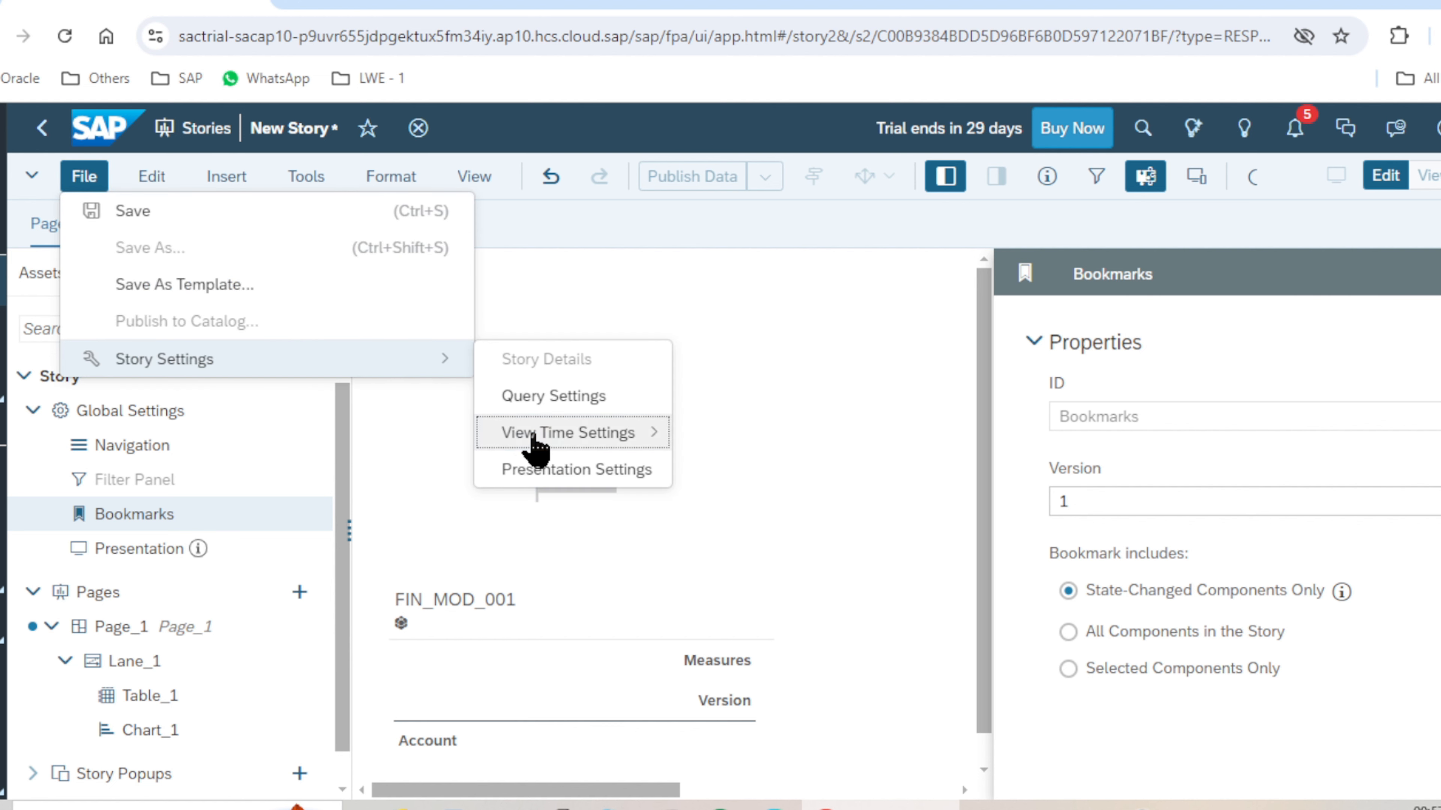
mouse_move(655, 445)
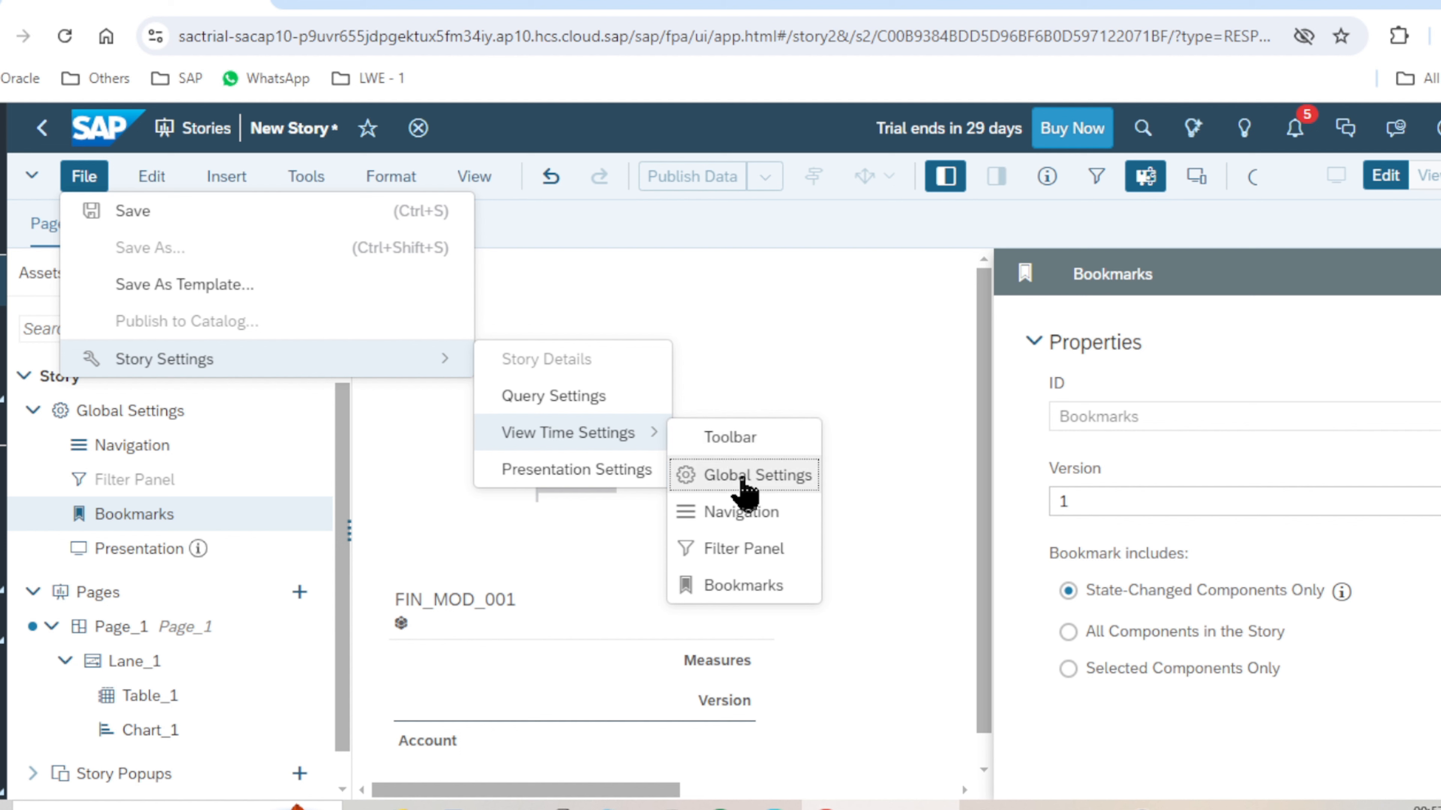